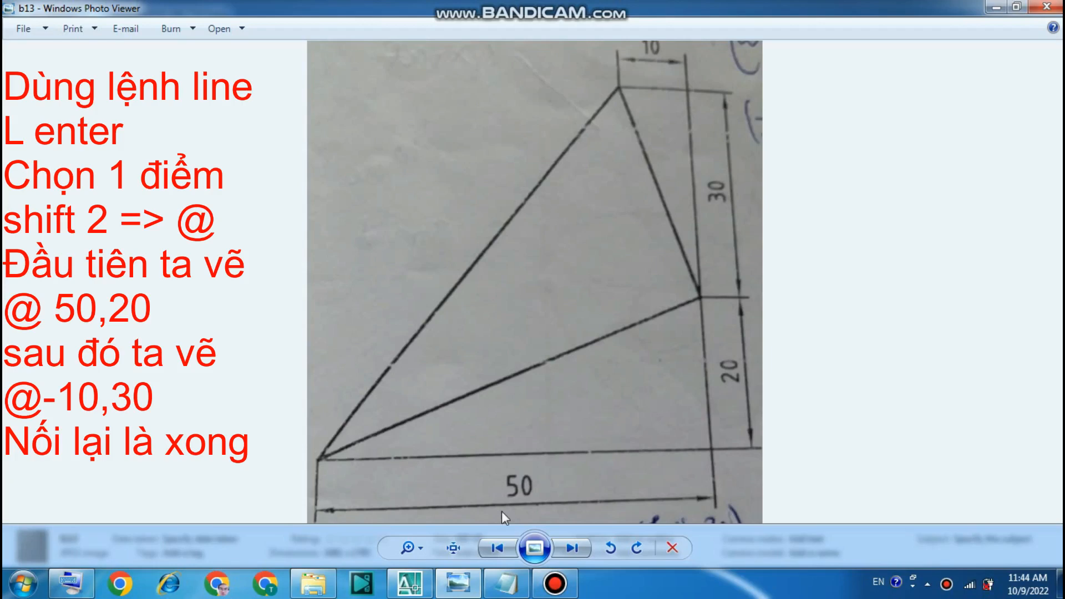
Step: Read the Notepad notes on relative Cartesian coordinates (Line @ x,y), minimize them, and switch to the AutoCAD drawing
{"action": "left_click", "coordinate": [506, 583]}
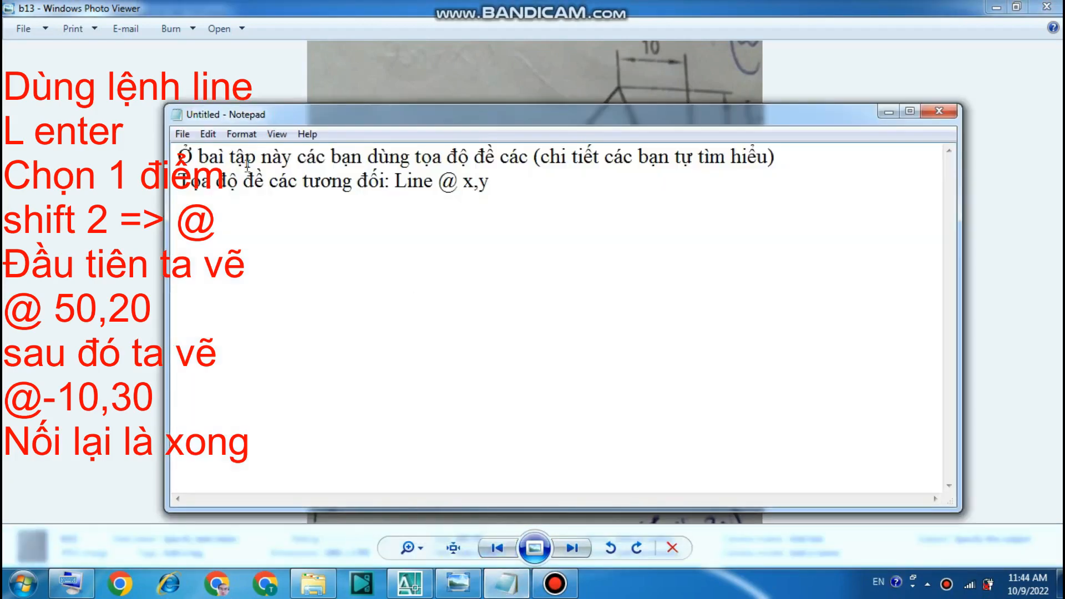
{"action": "left_click_drag", "start_coordinate": [176, 156], "coordinate": [549, 156]}
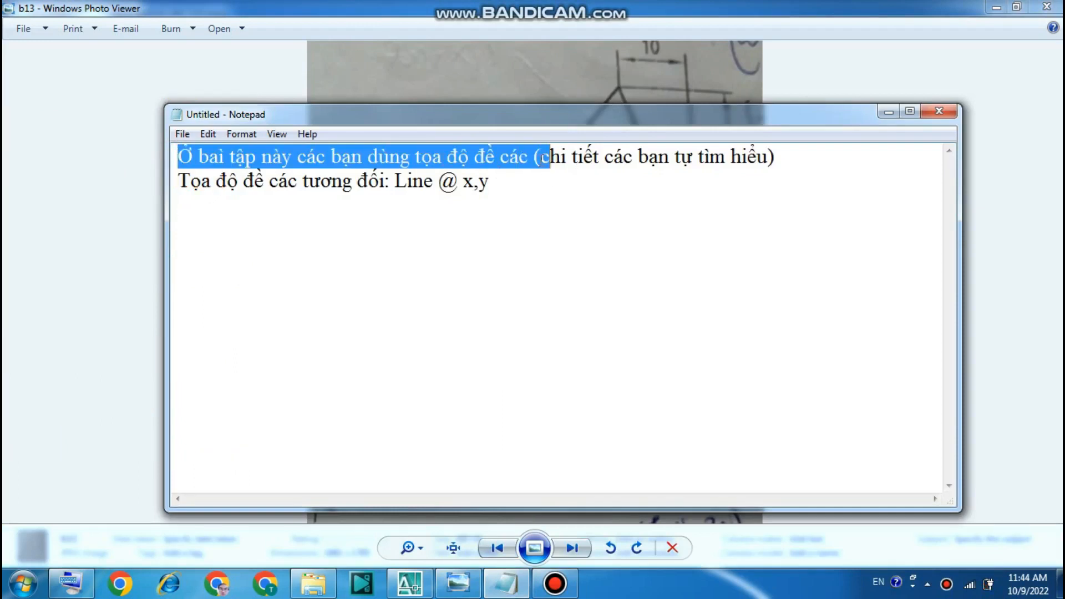
{"action": "left_click", "coordinate": [541, 157]}
{"action": "left_click_drag", "start_coordinate": [534, 158], "coordinate": [809, 156]}
{"action": "left_click", "coordinate": [780, 161]}
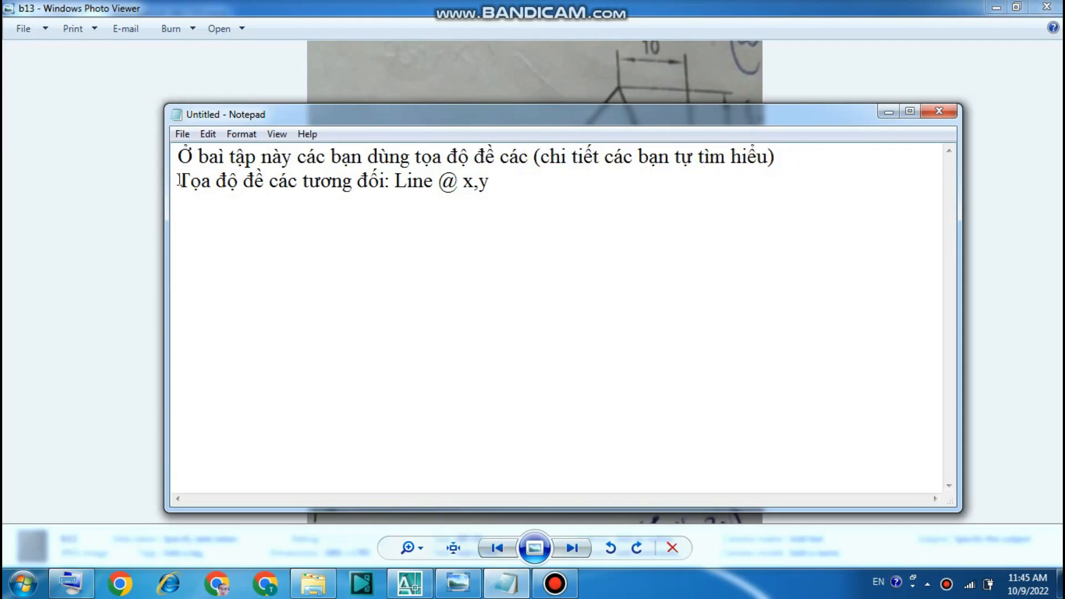
{"action": "left_click_drag", "start_coordinate": [178, 181], "coordinate": [513, 206]}
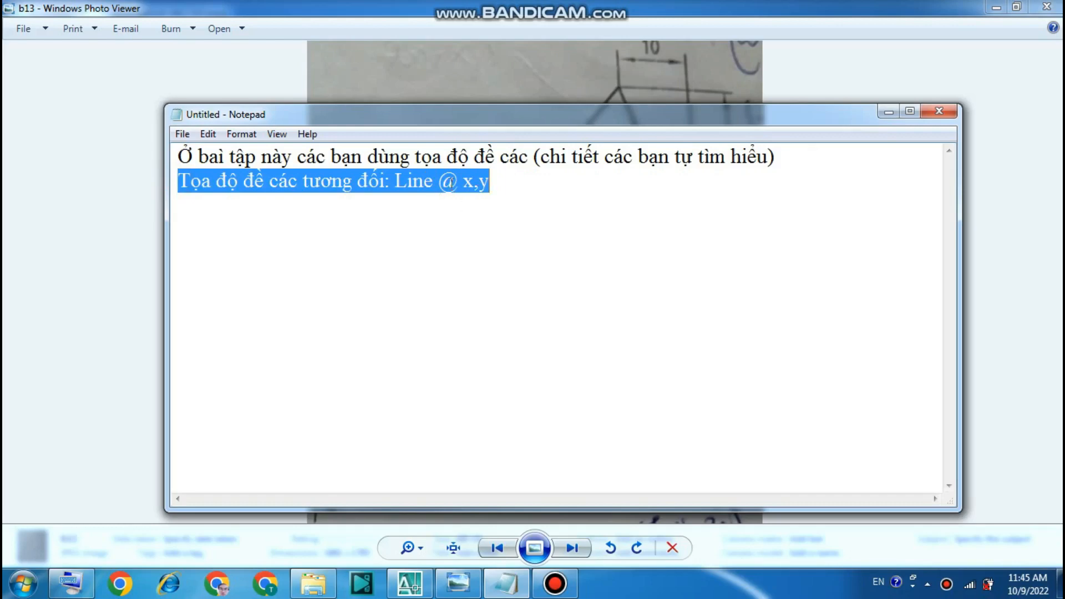
{"action": "left_click", "coordinate": [491, 183]}
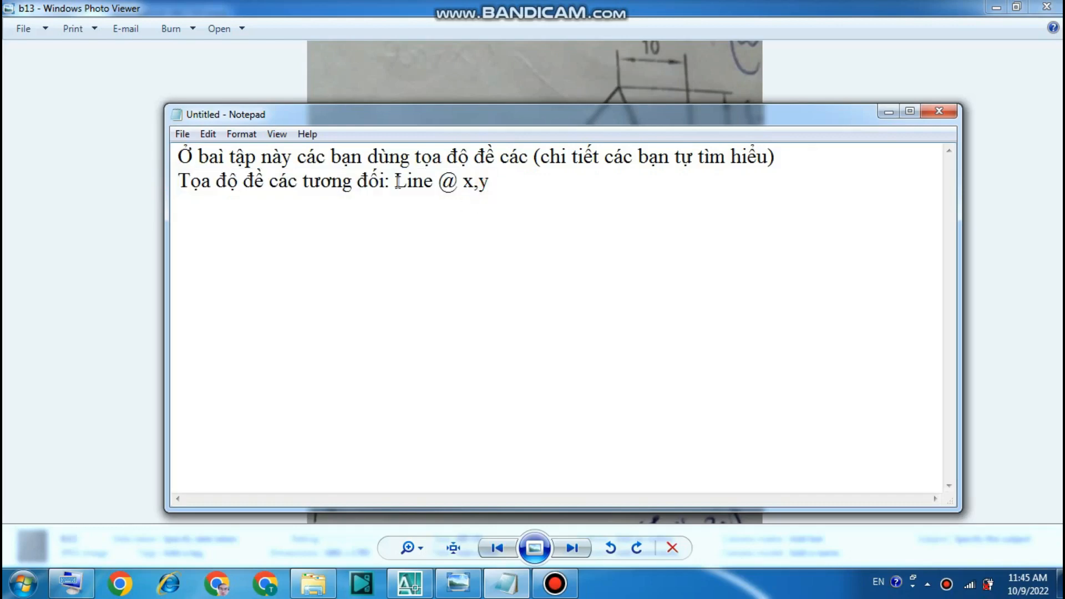
{"action": "left_click_drag", "start_coordinate": [396, 182], "coordinate": [503, 176]}
{"action": "left_click", "coordinate": [501, 189]}
{"action": "left_click", "coordinate": [888, 113]}
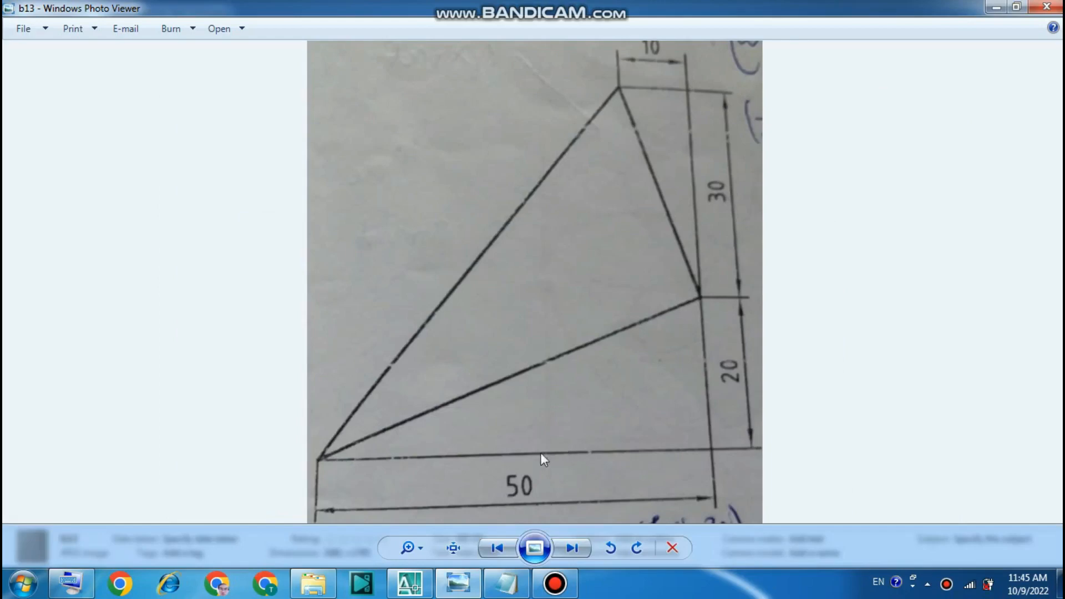
{"action": "left_click", "coordinate": [410, 582]}
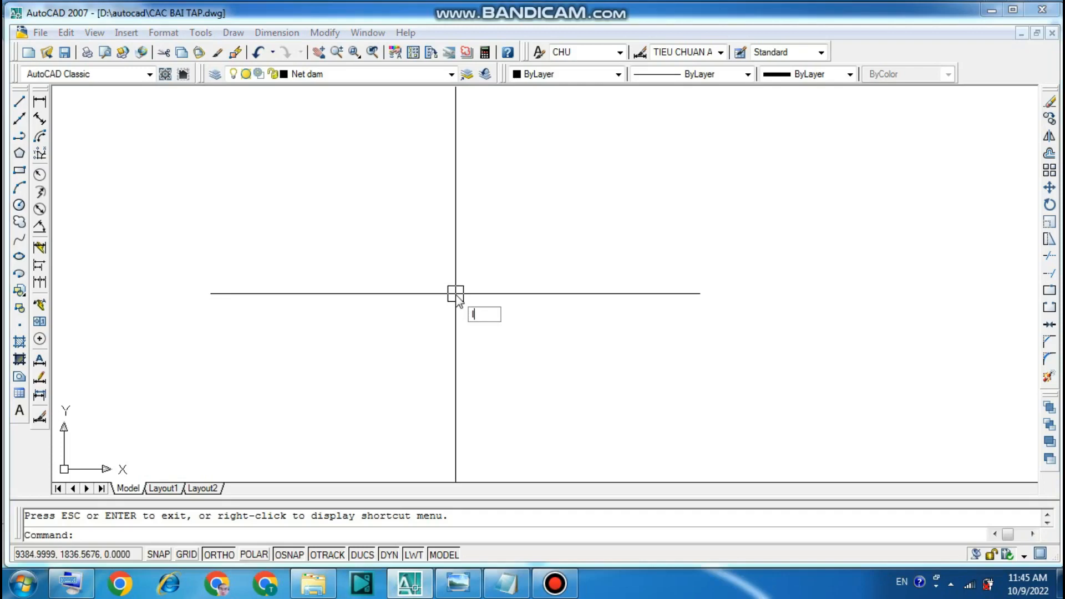
{"action": "type", "text": "l"}
{"action": "key", "text": "Return"}
{"action": "type", "text": "@"}
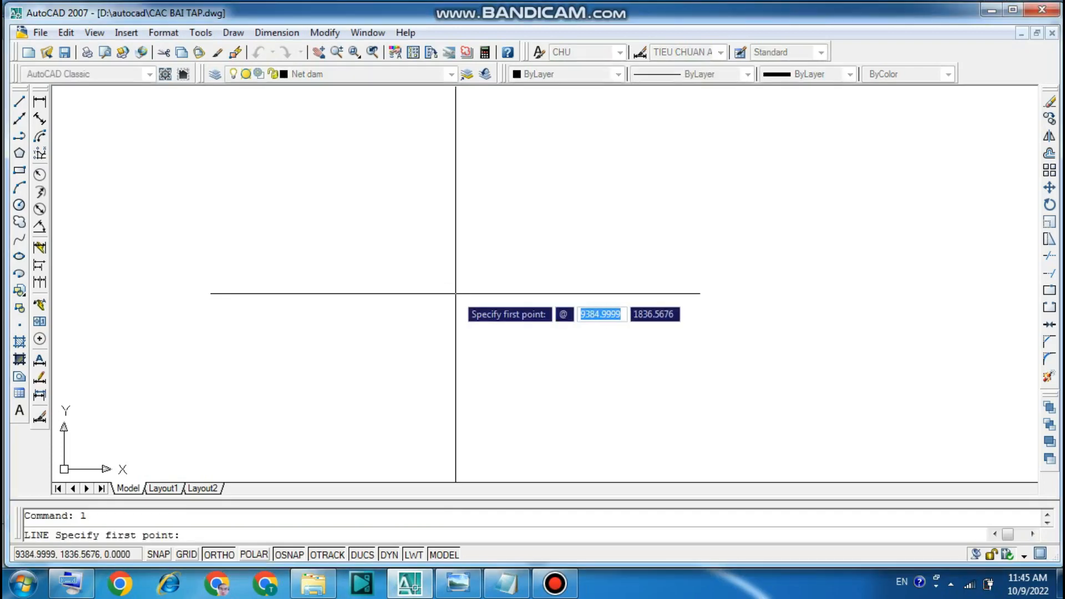
{"action": "key", "text": "BackSpace"}
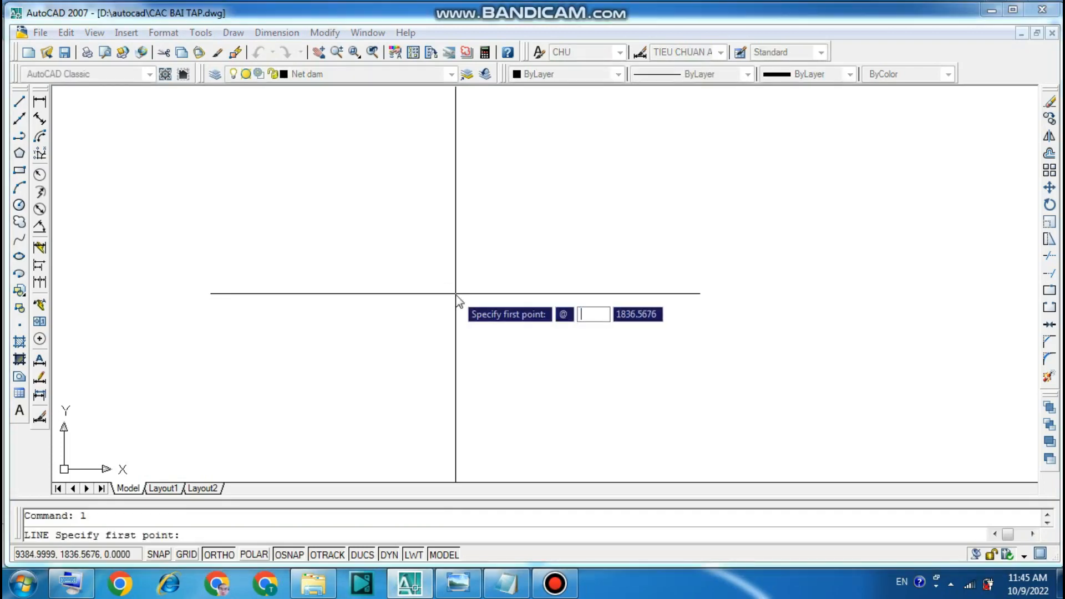
{"action": "left_click", "coordinate": [81, 589]}
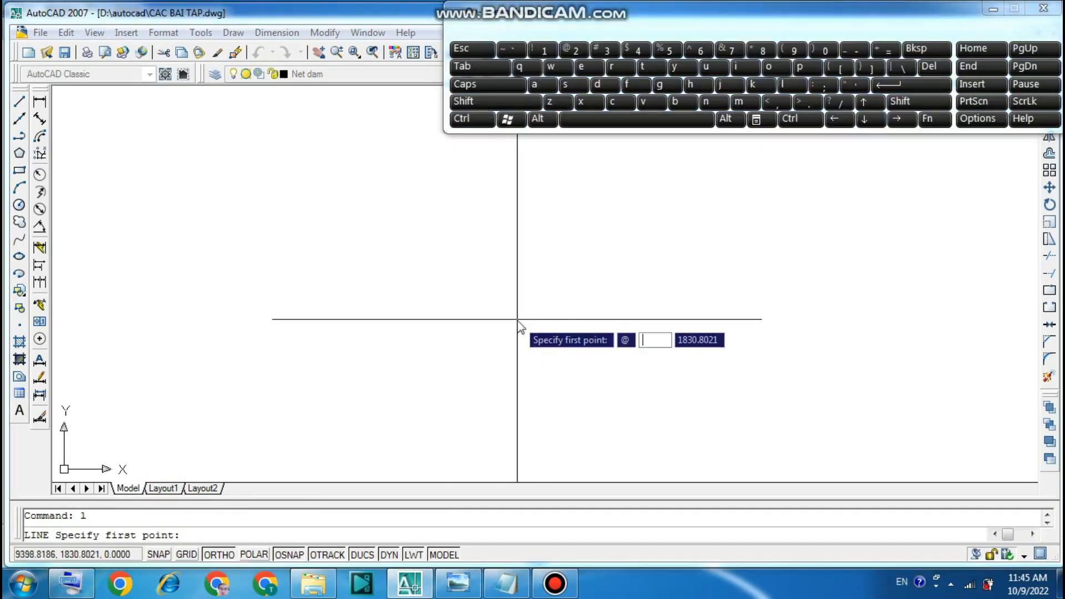
{"action": "type", "text": "50"}
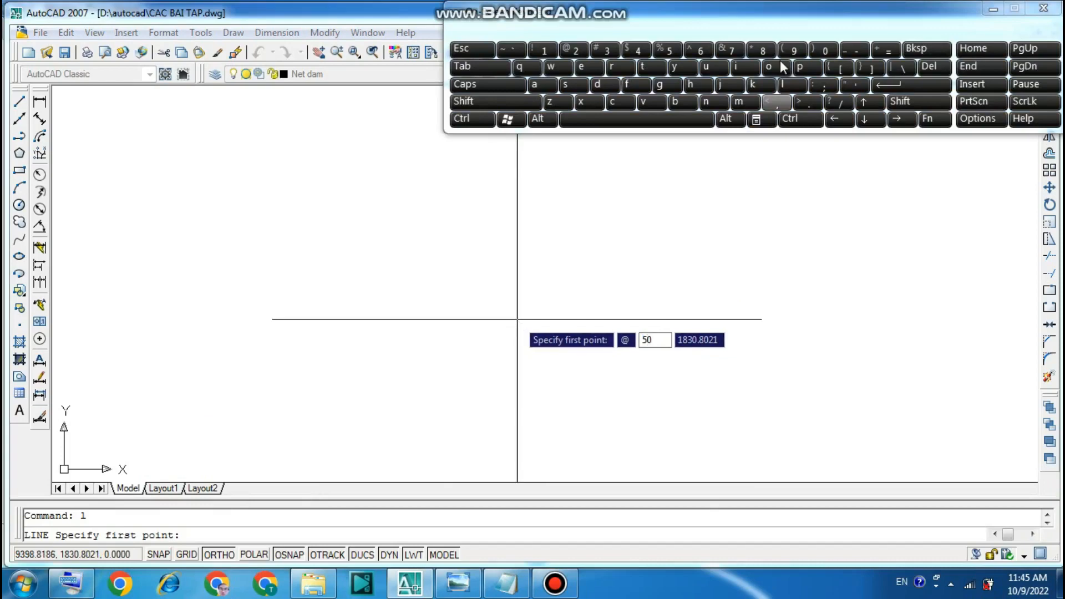
{"action": "left_click", "coordinate": [777, 102]}
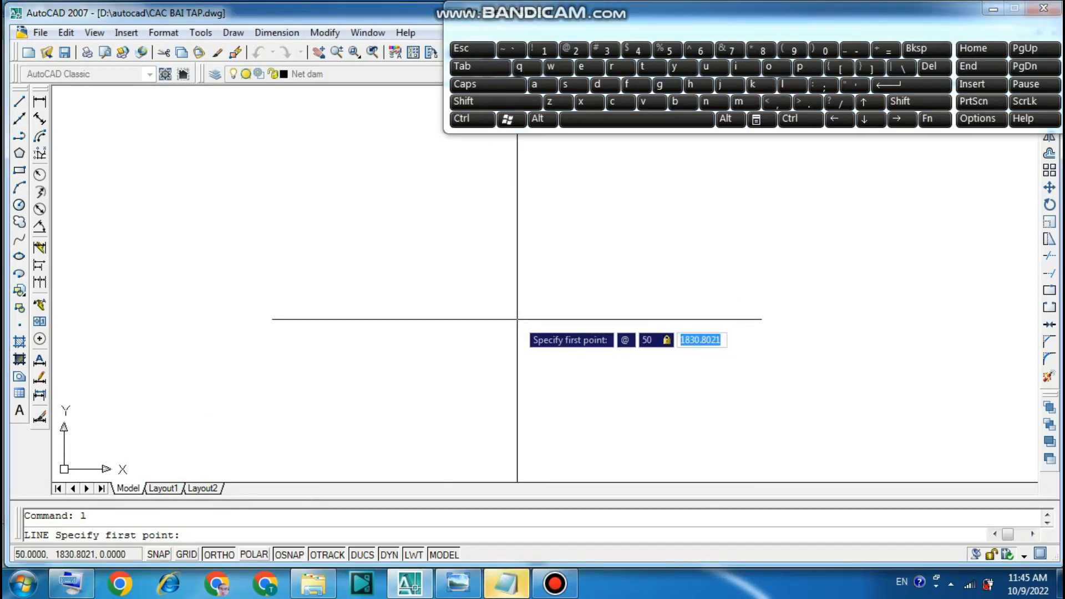
{"action": "type", "text": "20"}
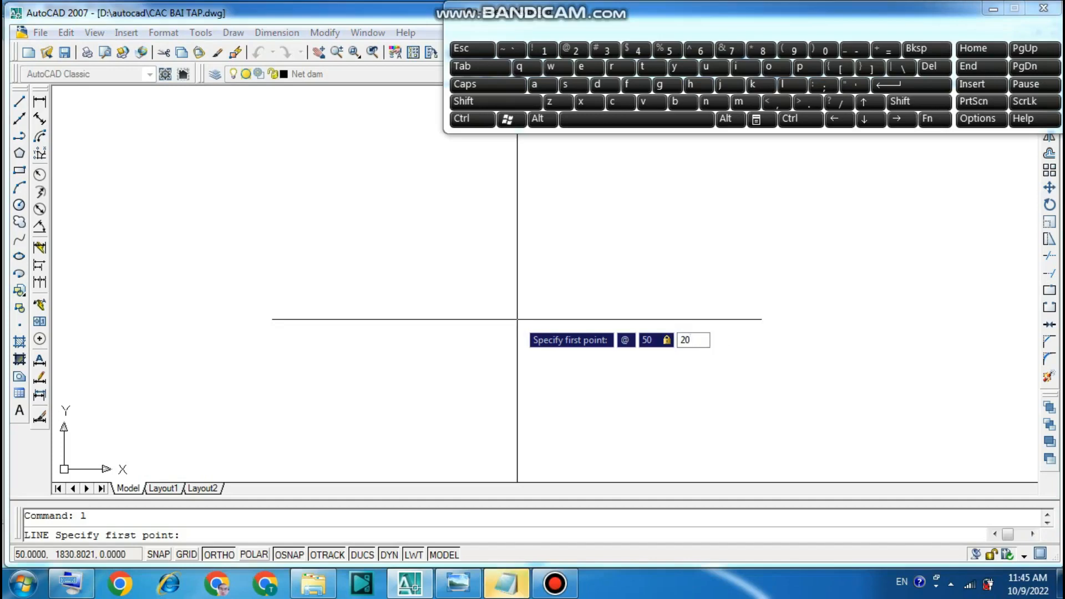
{"action": "key", "text": "Return"}
{"action": "left_click", "coordinate": [521, 321]}
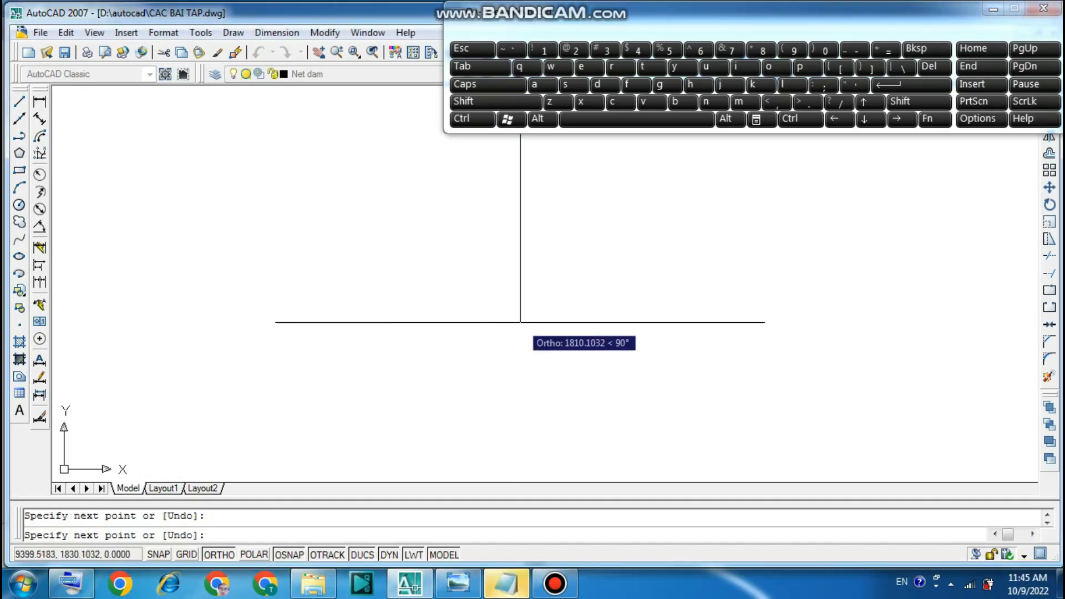
{"action": "key", "text": "Escape"}
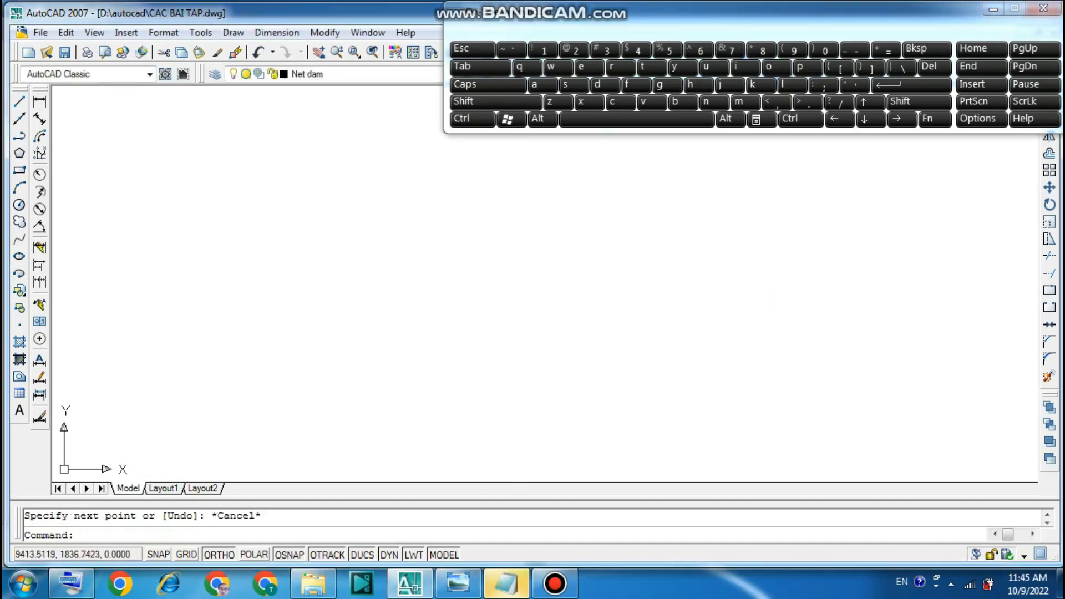
{"action": "key", "text": "Return"}
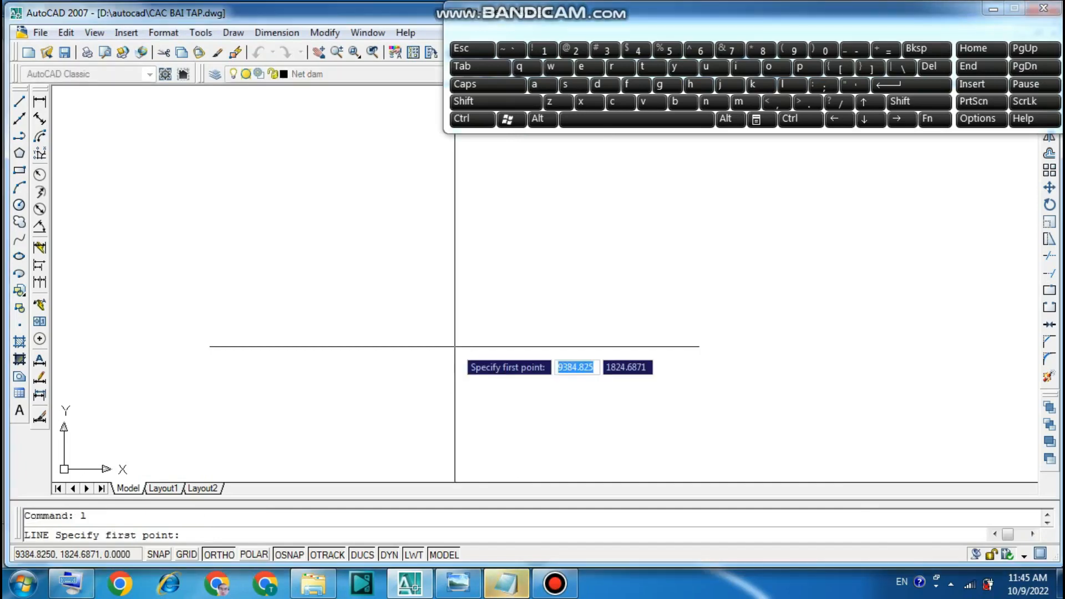
{"action": "left_click", "coordinate": [378, 368]}
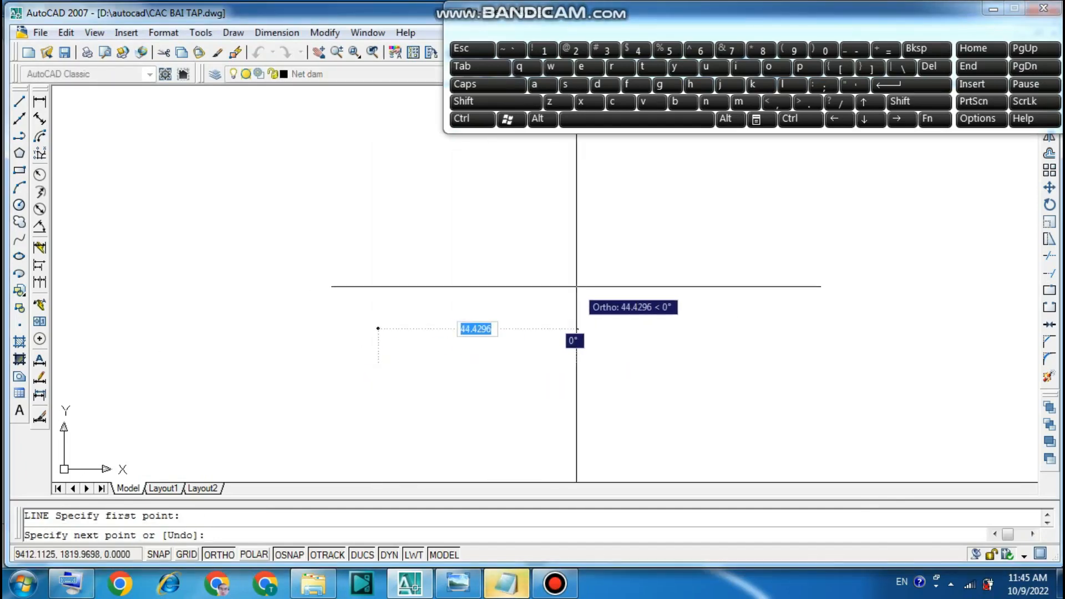
{"action": "key", "text": "F8"}
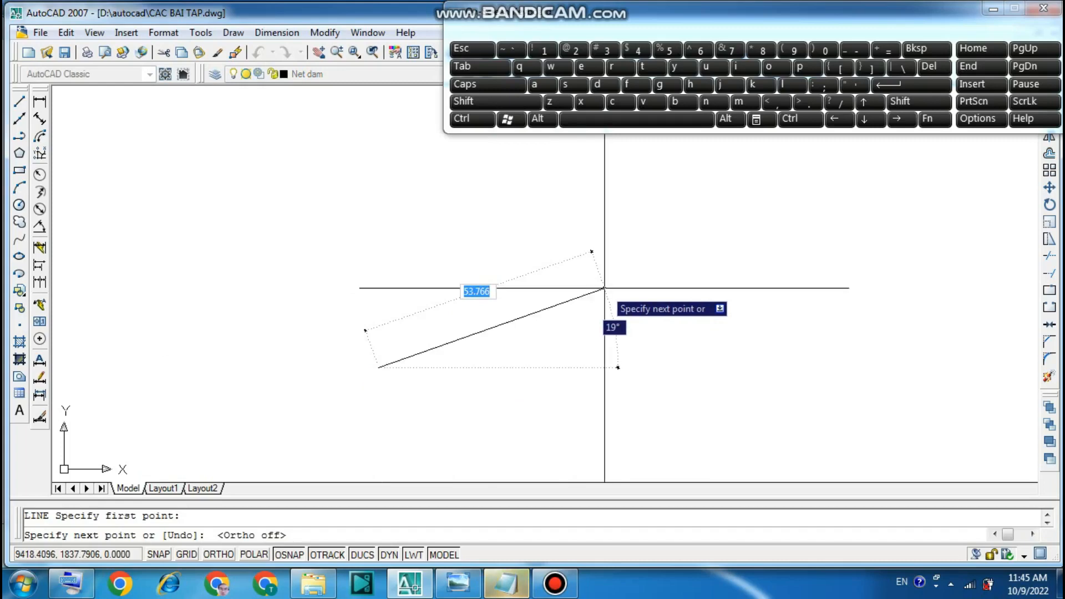
{"action": "type", "text": "@"}
{"action": "type", "text": "50"}
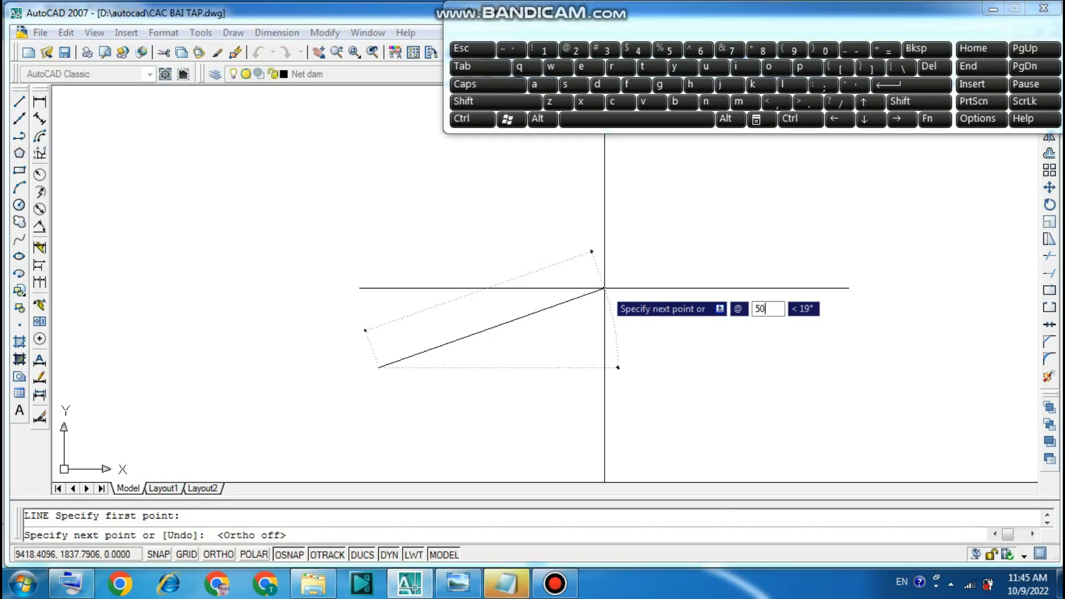
{"action": "type", "text": "<"}
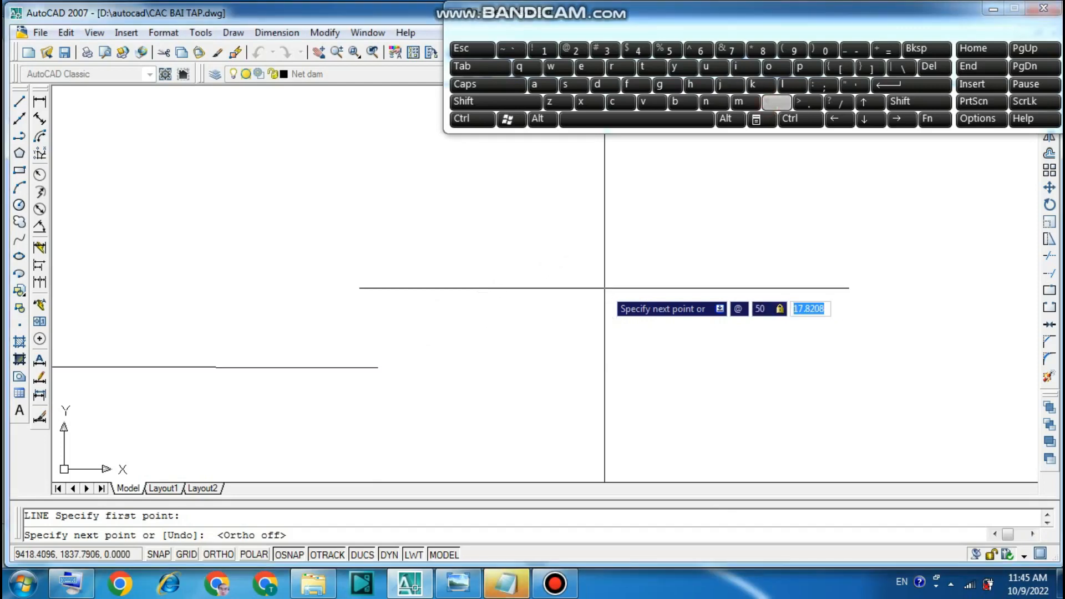
{"action": "type", "text": "2"}
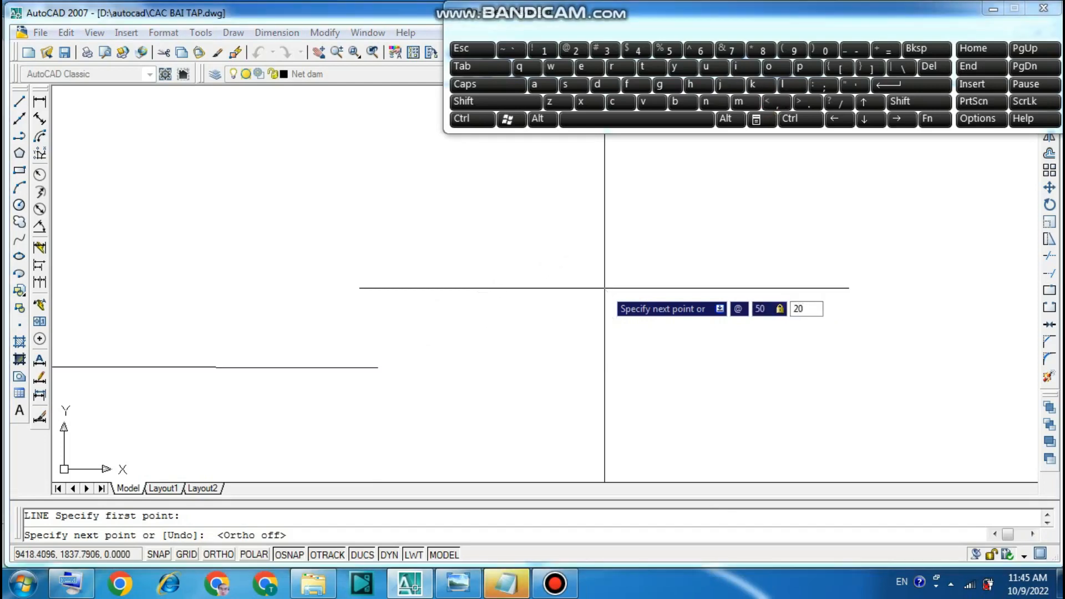
{"action": "type", "text": "0"}
{"action": "key", "text": "Return"}
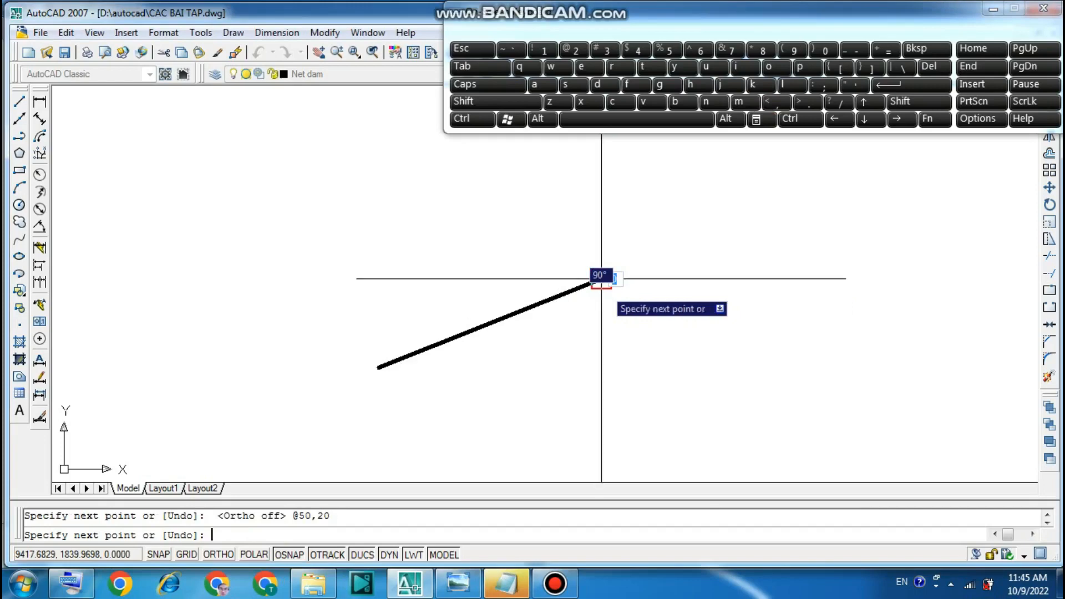
{"action": "key", "text": "Return"}
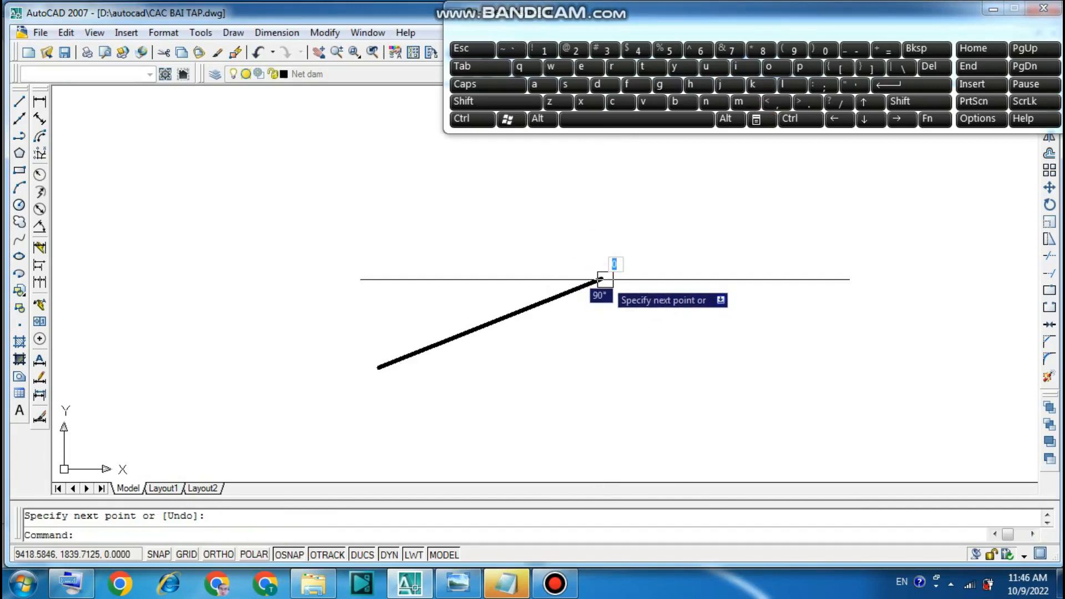
Step: Check the b13 image in Windows Photo Viewer, return to AutoCAD, and draw a line from the first line's upper end to @-10,30
{"action": "left_click", "coordinate": [464, 591]}
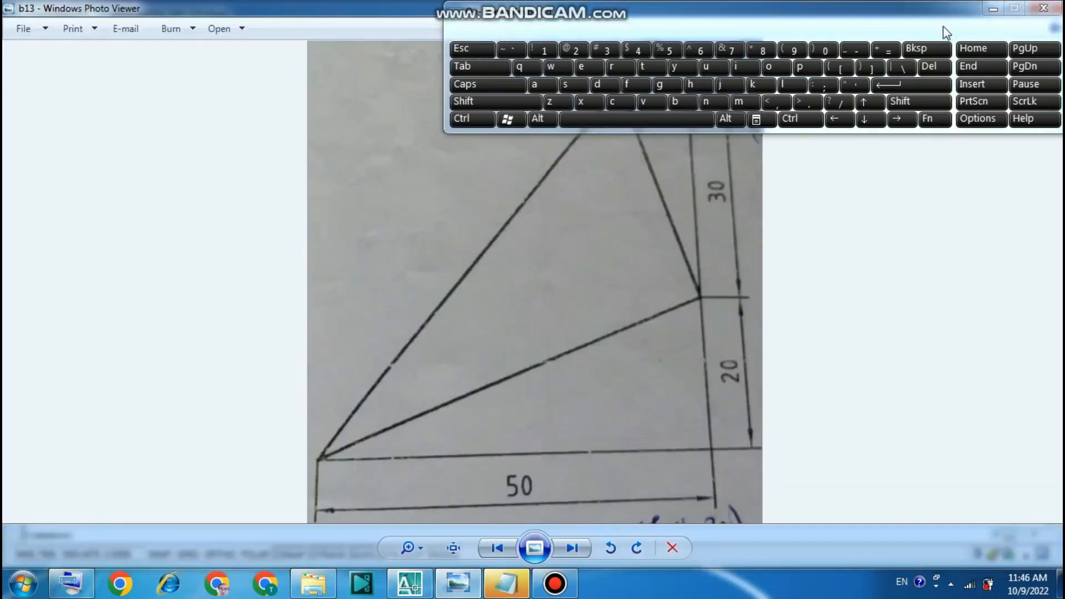
{"action": "left_click", "coordinate": [993, 9]}
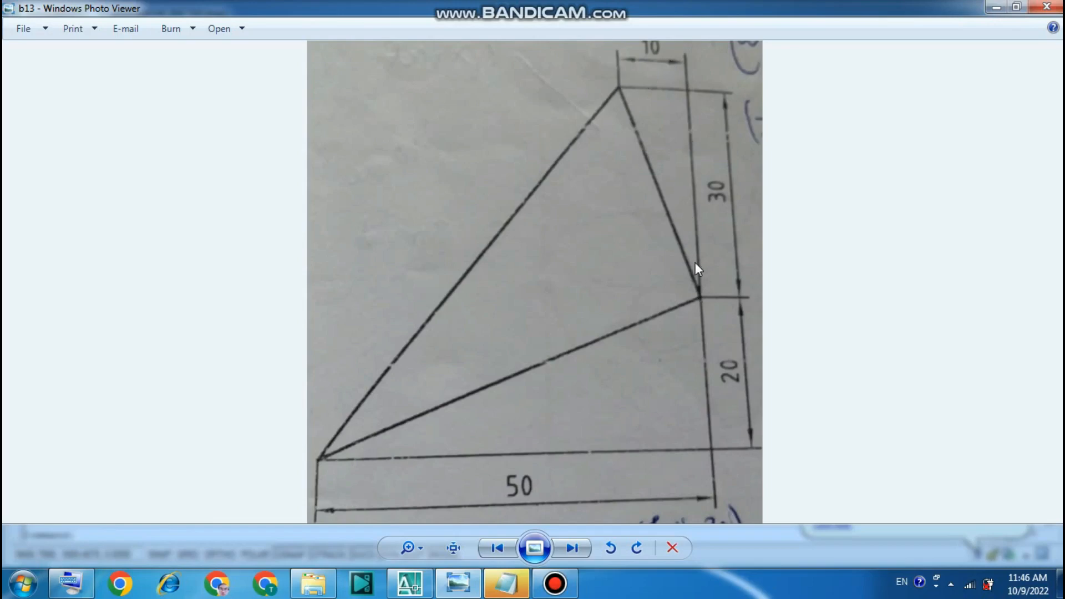
{"action": "left_click", "coordinate": [409, 583]}
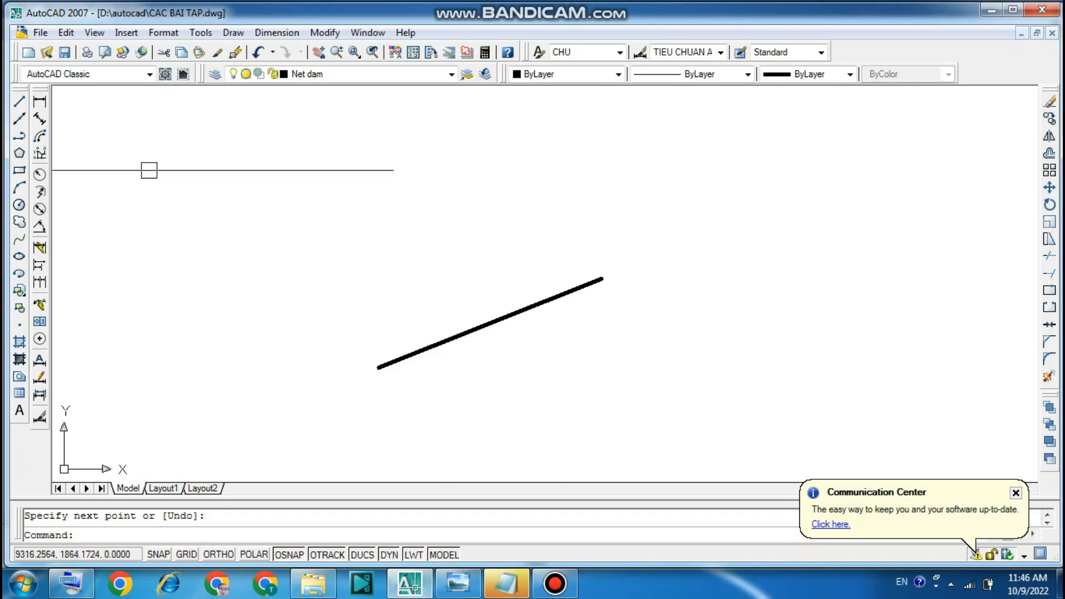
{"action": "left_click", "coordinate": [19, 104]}
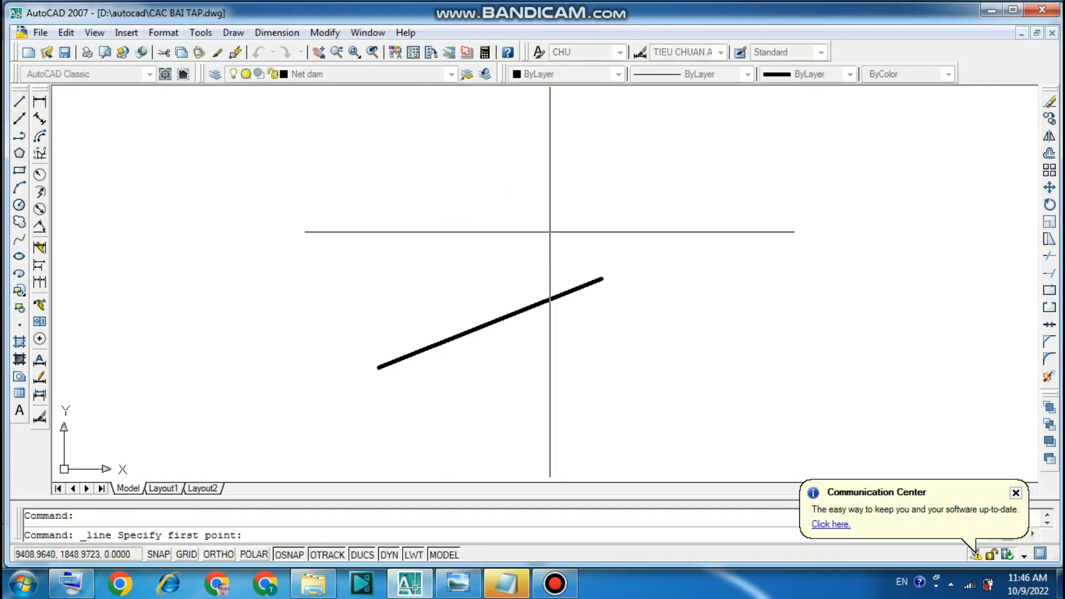
{"action": "left_click", "coordinate": [602, 279]}
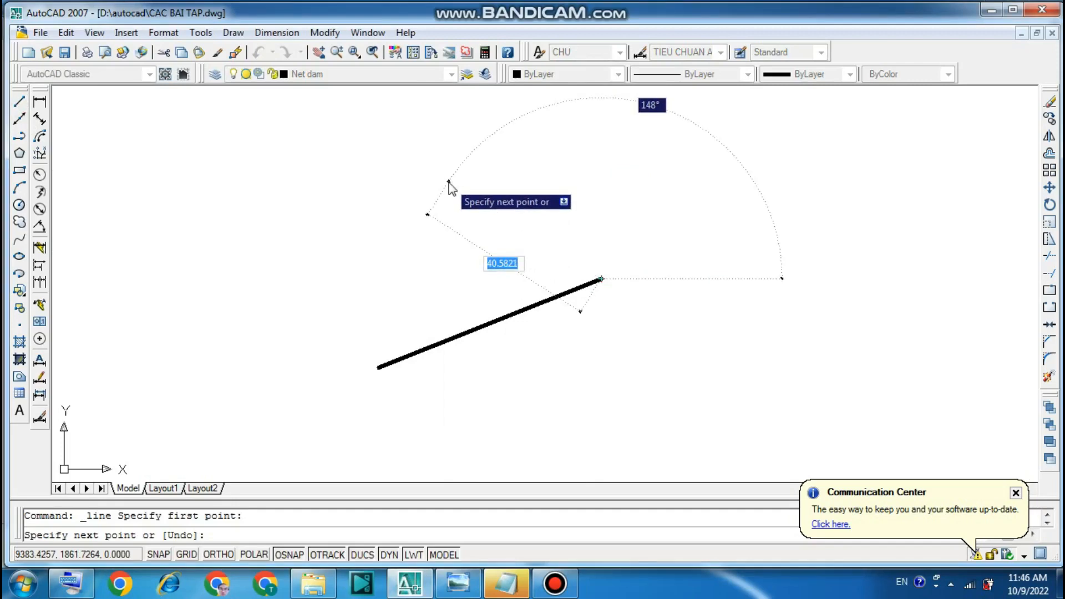
{"action": "type", "text": "@"}
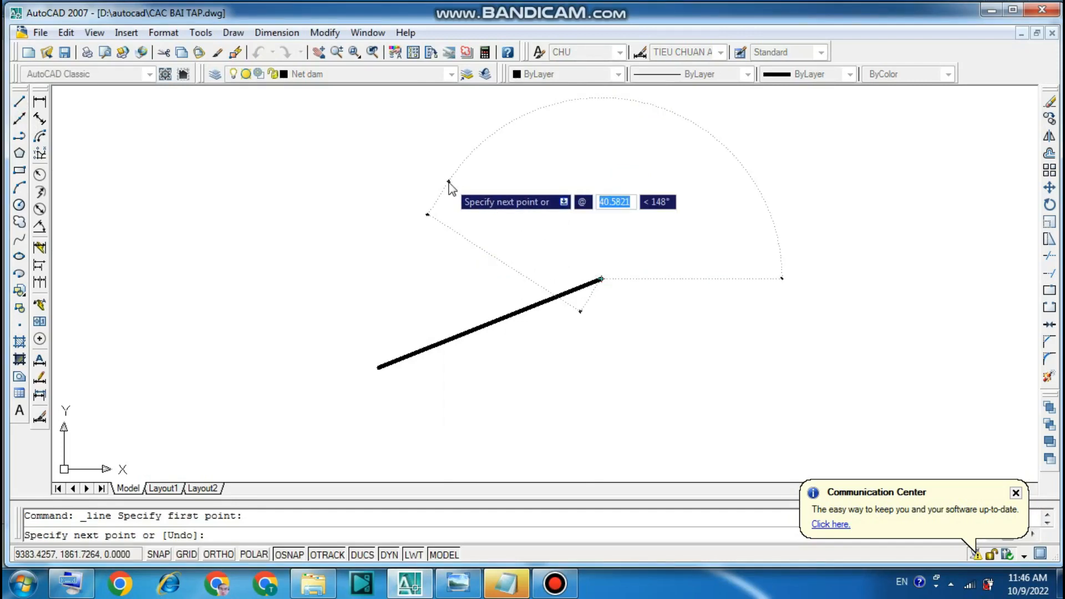
{"action": "key", "text": "BackSpace"}
{"action": "left_click", "coordinate": [81, 590]}
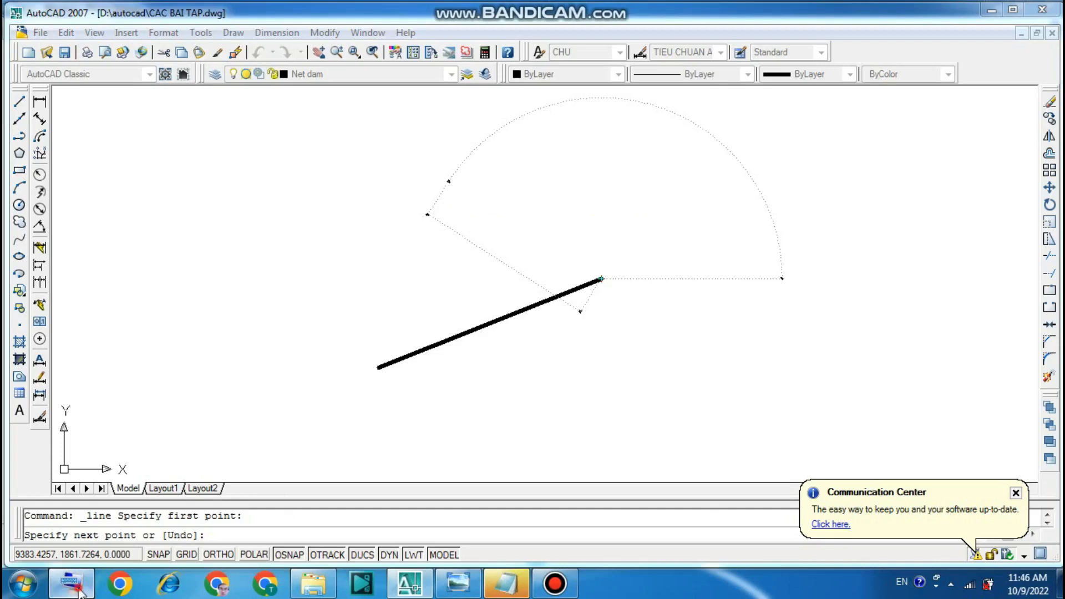
{"action": "left_click", "coordinate": [466, 212]}
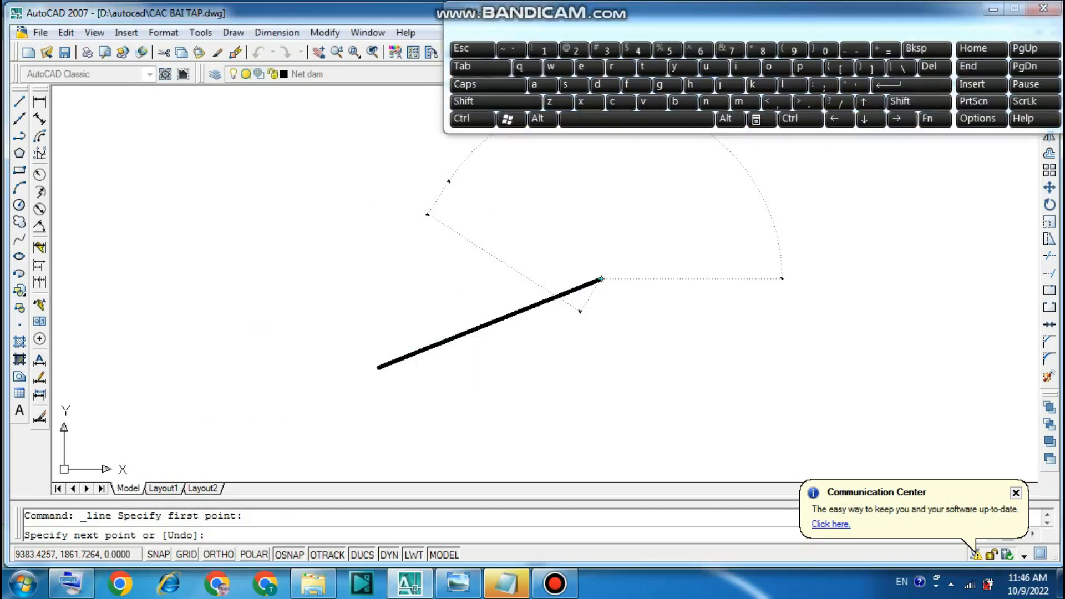
{"action": "key", "text": "BackSpace"}
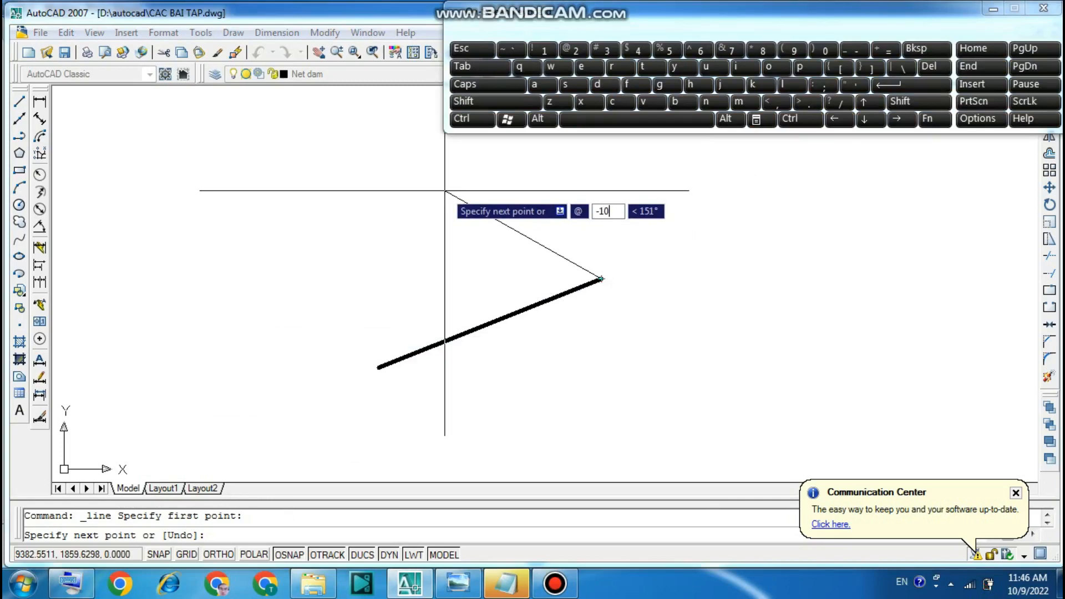
{"action": "type", "text": "-10"}
{"action": "left_click", "coordinate": [777, 101]}
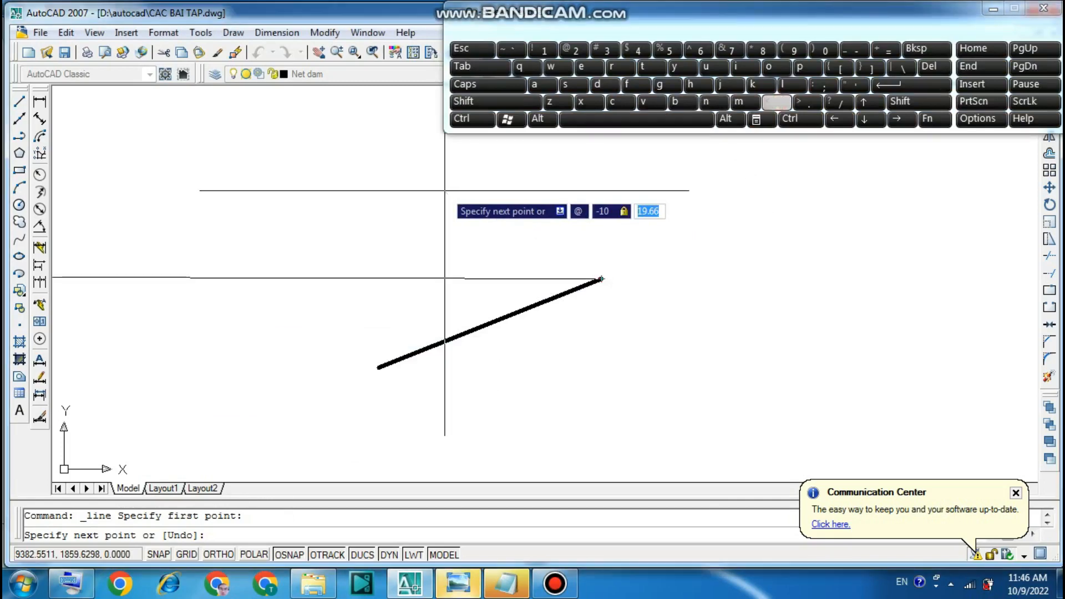
{"action": "type", "text": "30"}
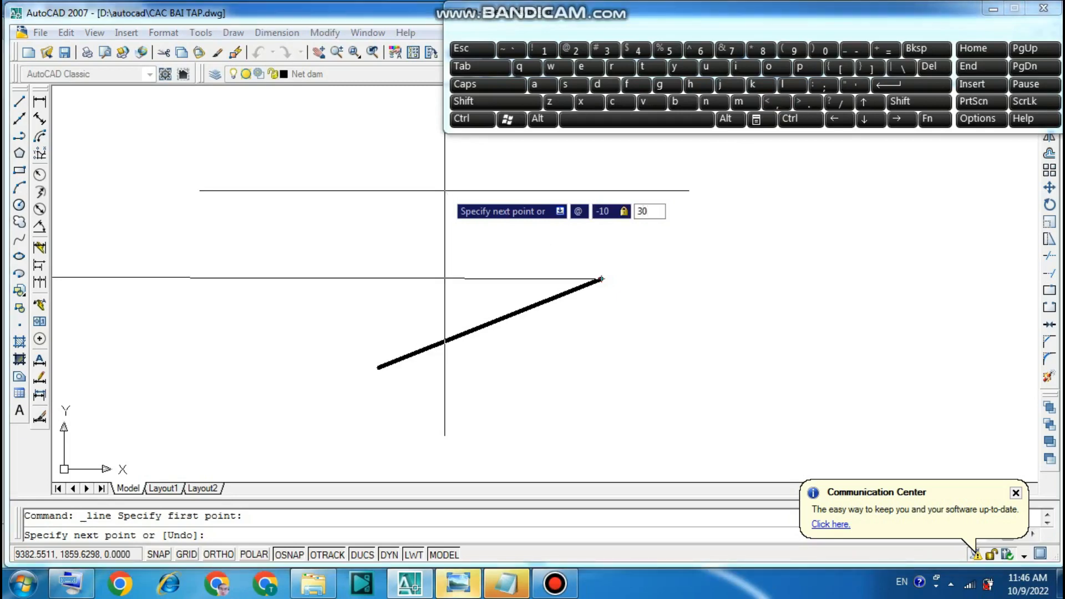
{"action": "key", "text": "Return"}
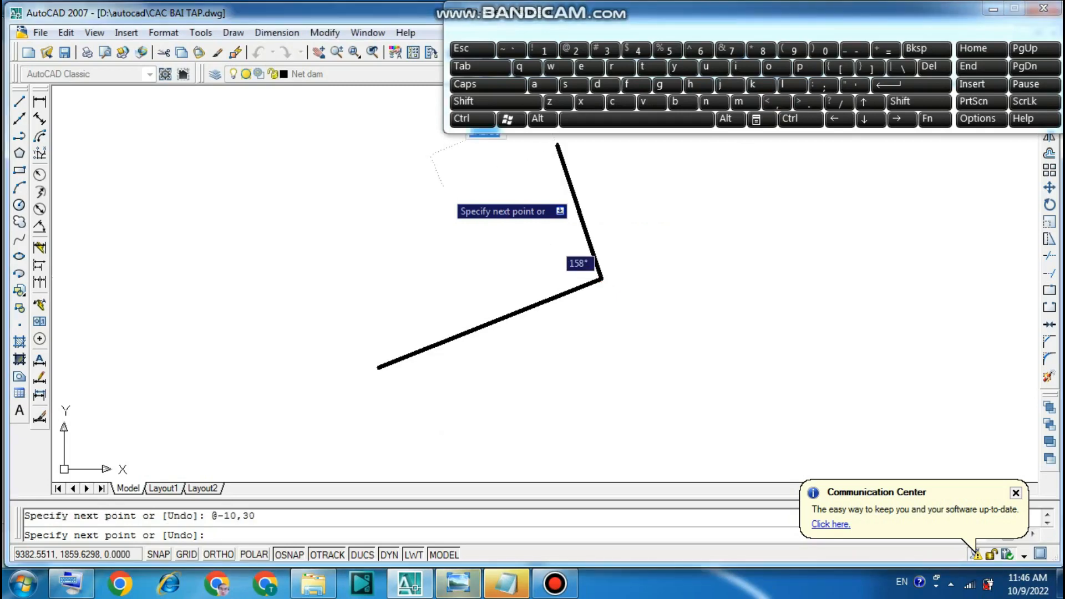
Step: Close the triangle with a line back to its lower-left starting point, end the Line command, and minimize the on-screen keyboard
{"action": "left_click", "coordinate": [380, 365]}
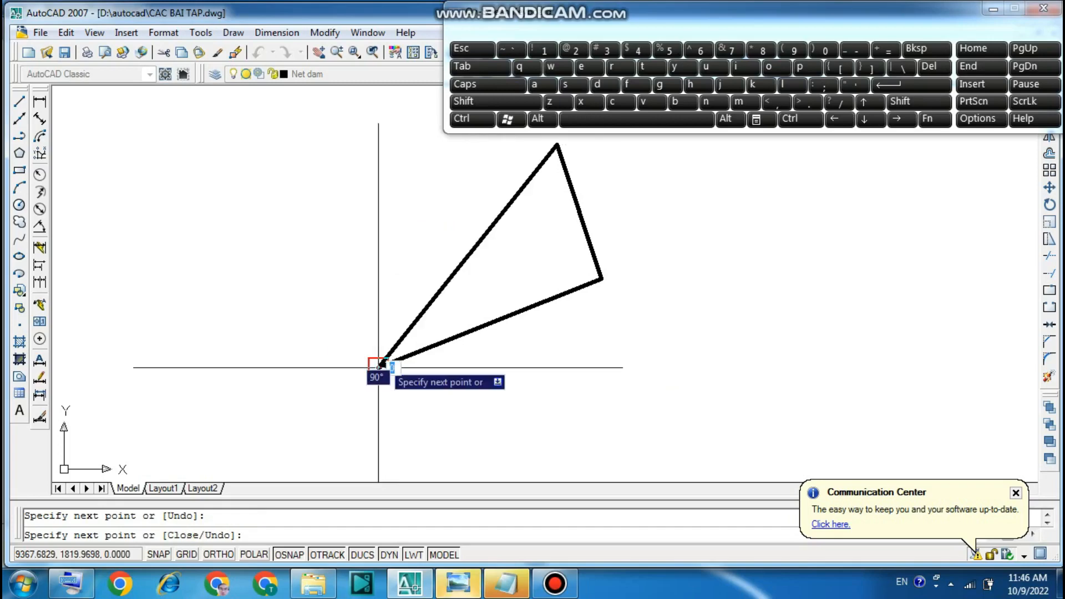
{"action": "key", "text": "Return"}
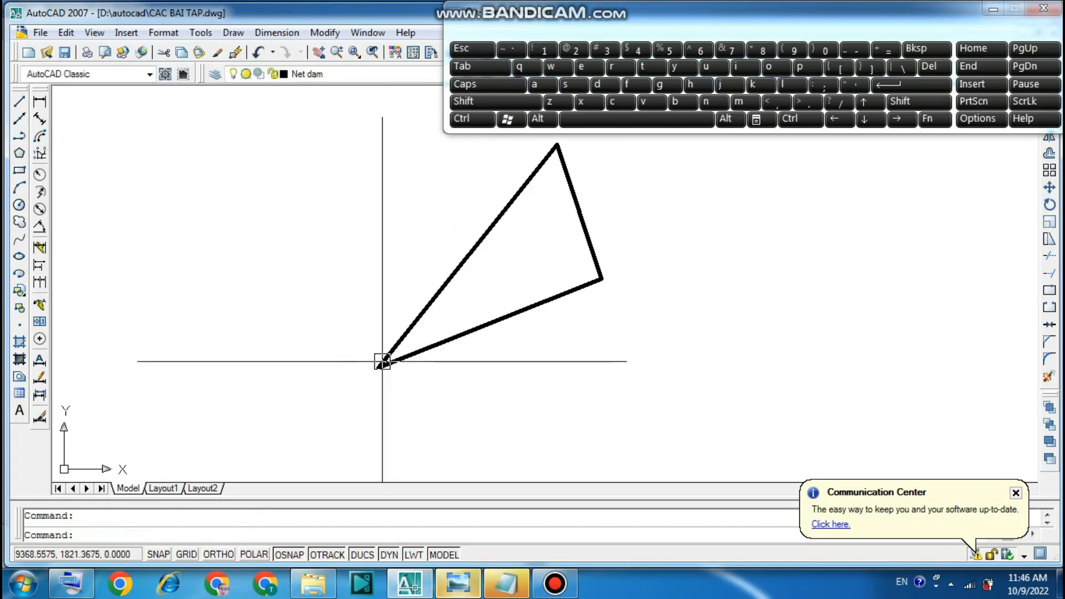
{"action": "left_click", "coordinate": [991, 10]}
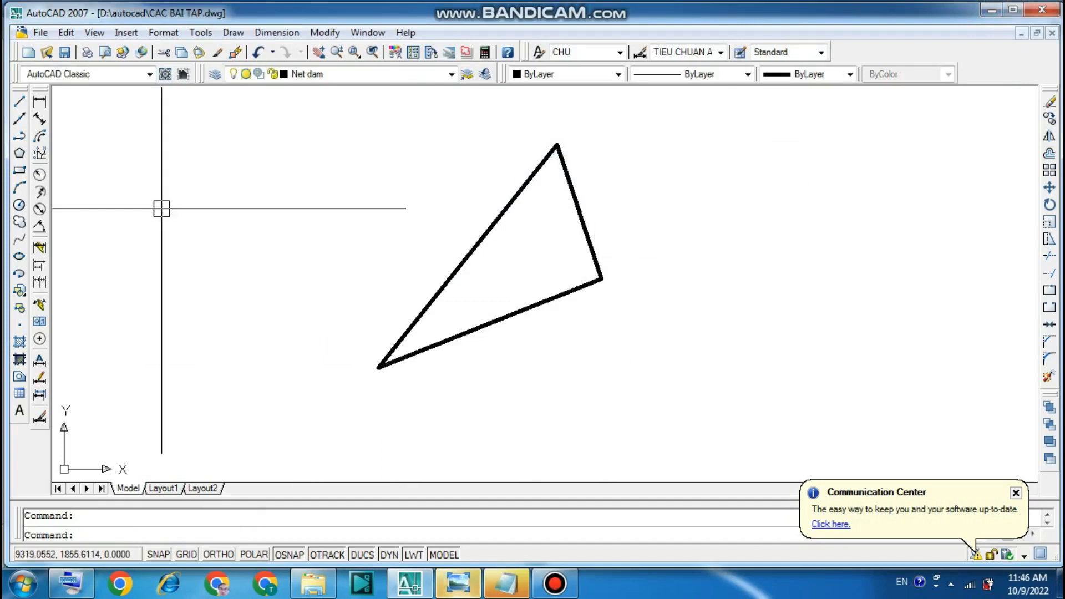
Step: Make Net manh the current layer and add a vertical linear dimension between the lower side's endpoints, placed to the right of the triangle
{"action": "left_click", "coordinate": [452, 75]}
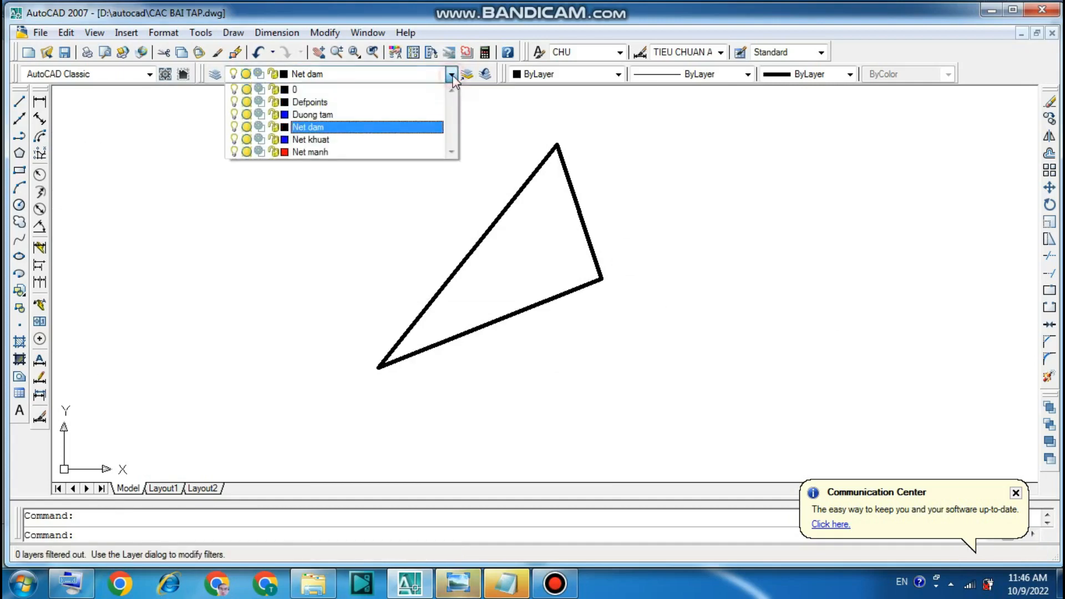
{"action": "left_click", "coordinate": [343, 153]}
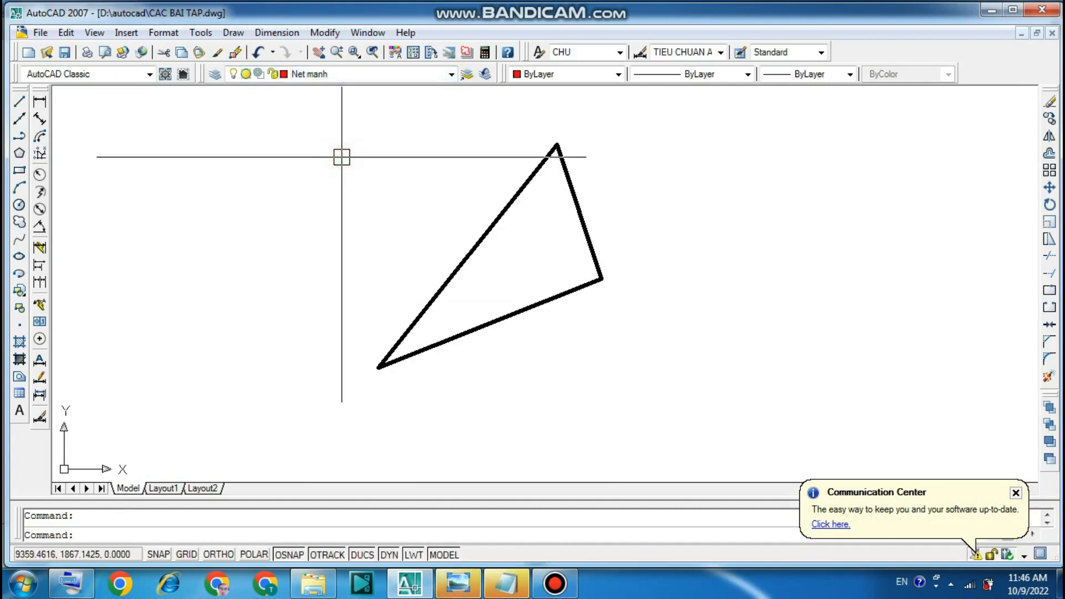
{"action": "left_click", "coordinate": [39, 103]}
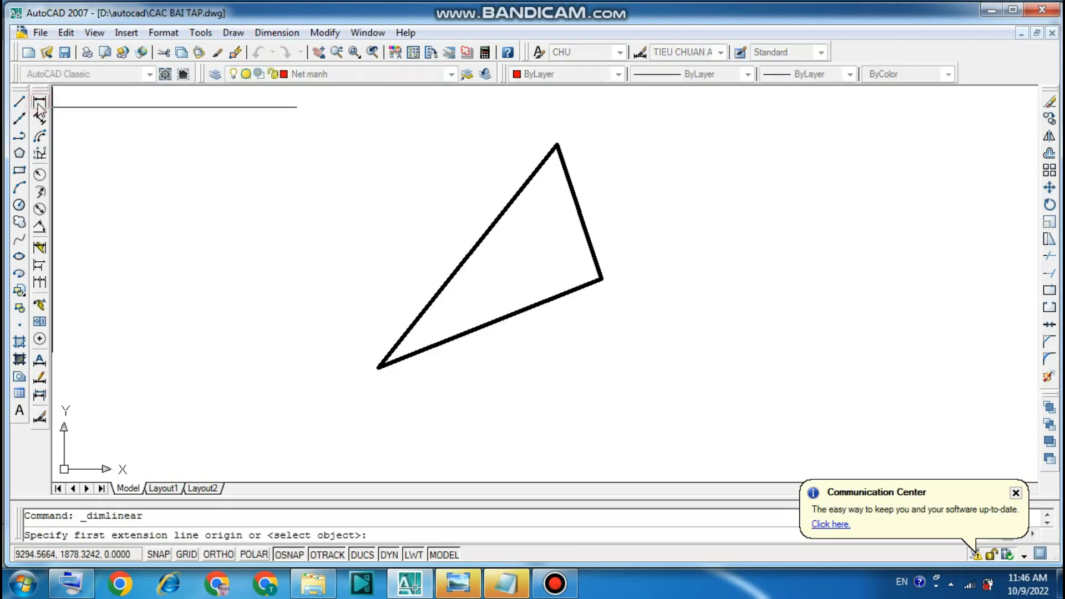
{"action": "left_click", "coordinate": [378, 367]}
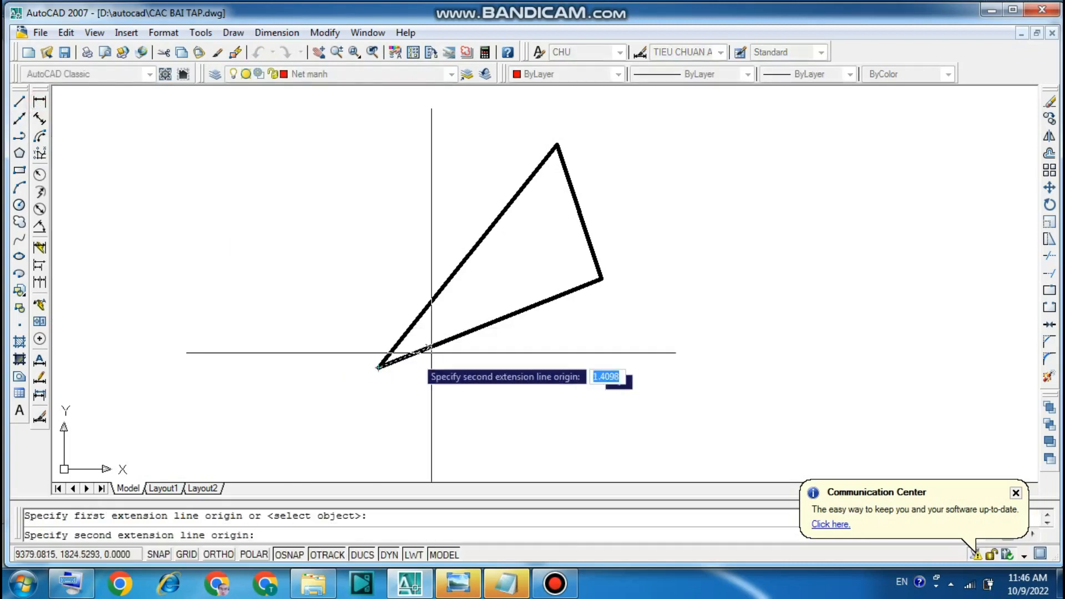
{"action": "left_click", "coordinate": [601, 278]}
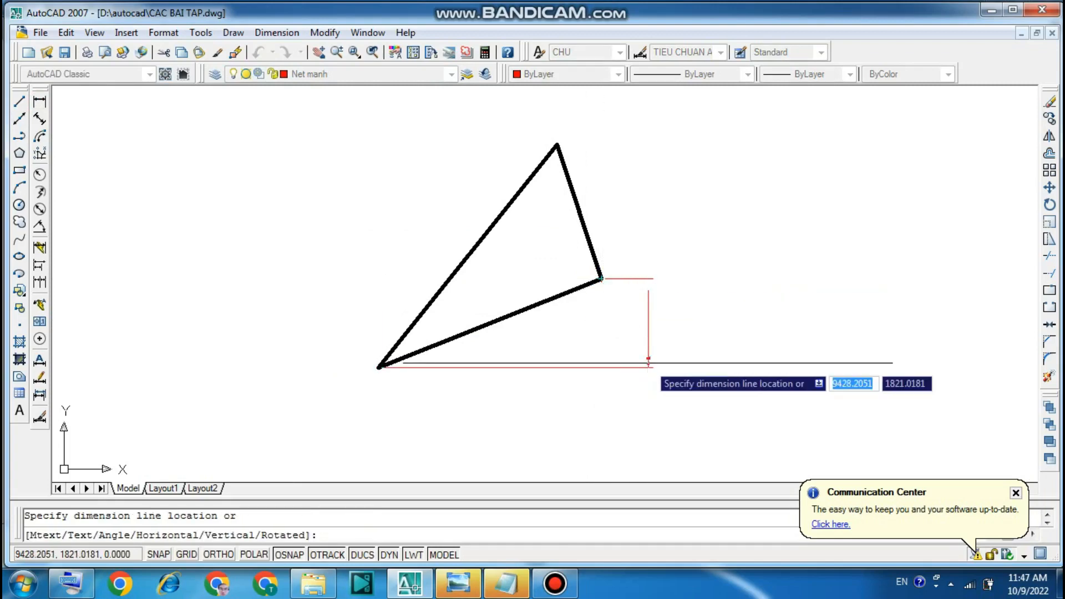
{"action": "left_click", "coordinate": [648, 363]}
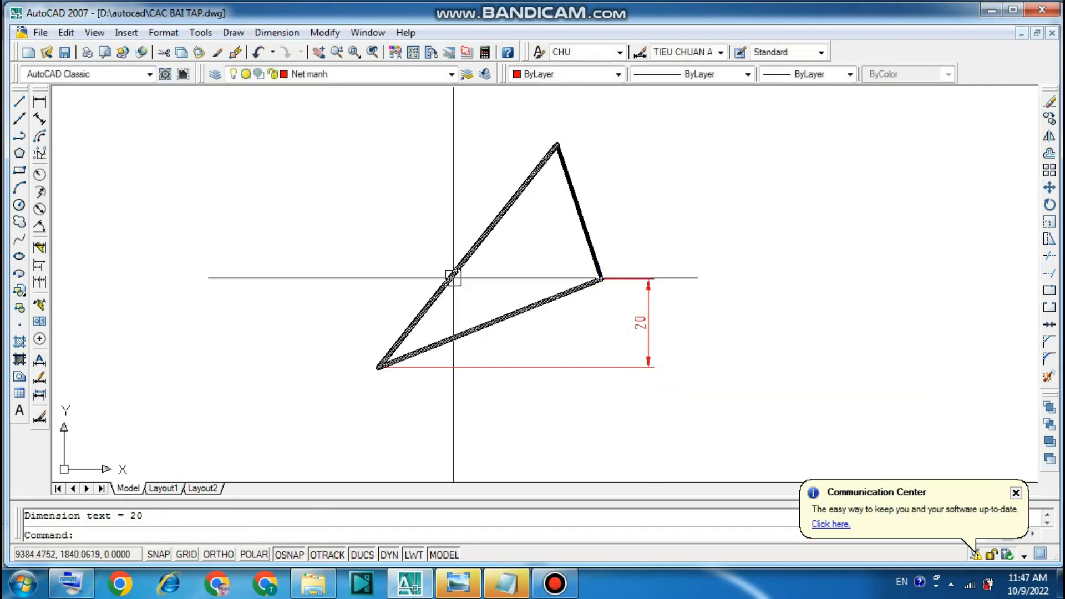
Step: Add a horizontal linear dimension between the endpoints of the triangle's lower side, placed below the triangle
{"action": "left_click", "coordinate": [40, 102]}
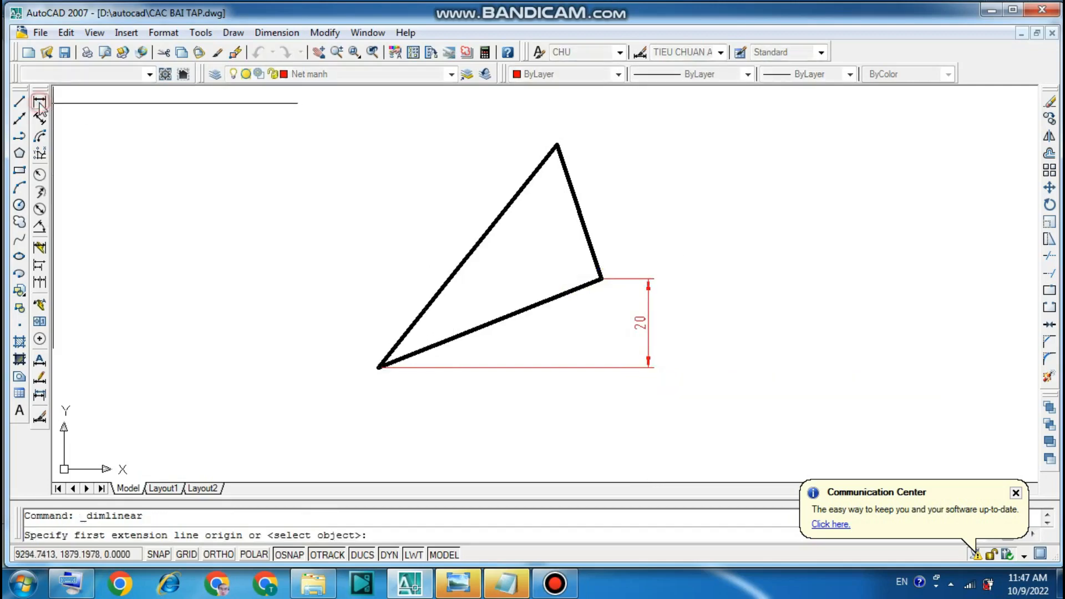
{"action": "left_click", "coordinate": [379, 368]}
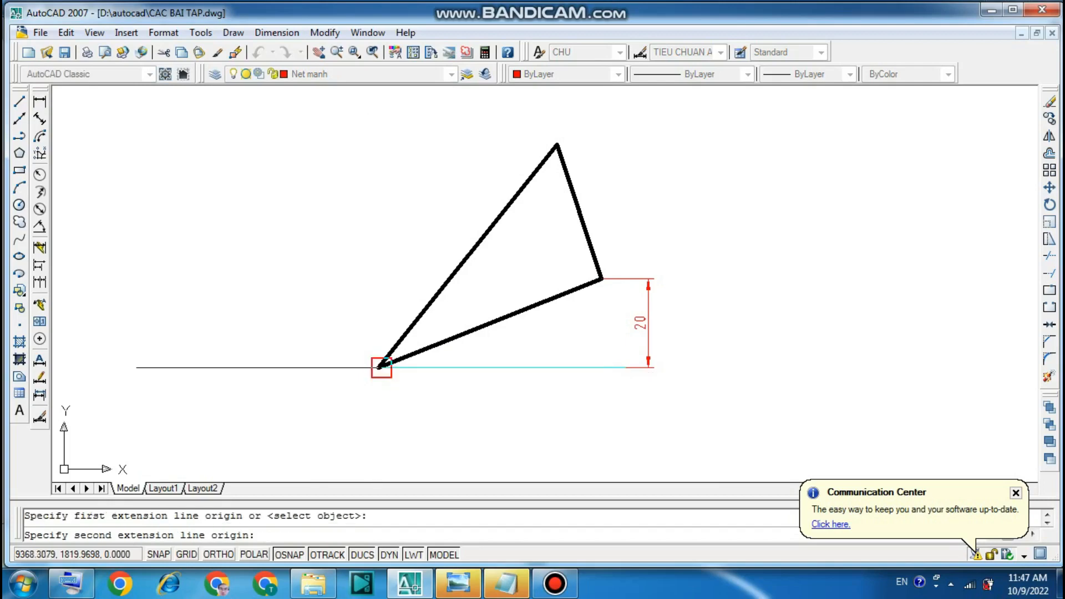
{"action": "left_click", "coordinate": [601, 278]}
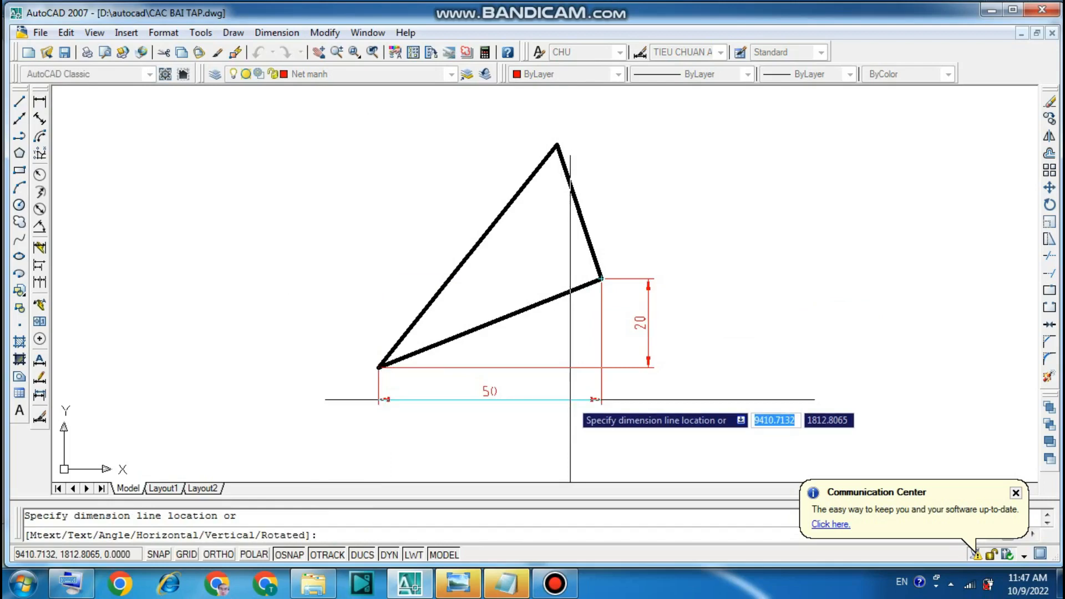
{"action": "left_click", "coordinate": [570, 406]}
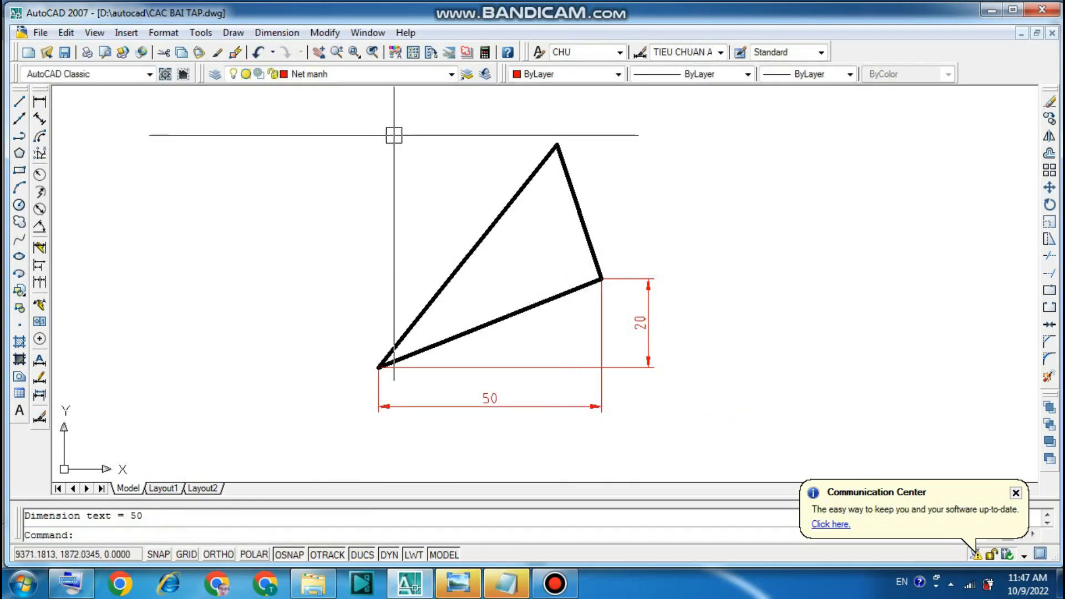
Step: Add a vertical linear dimension from the top vertex to the right vertex, in line with the existing vertical dimension
{"action": "left_click", "coordinate": [39, 104]}
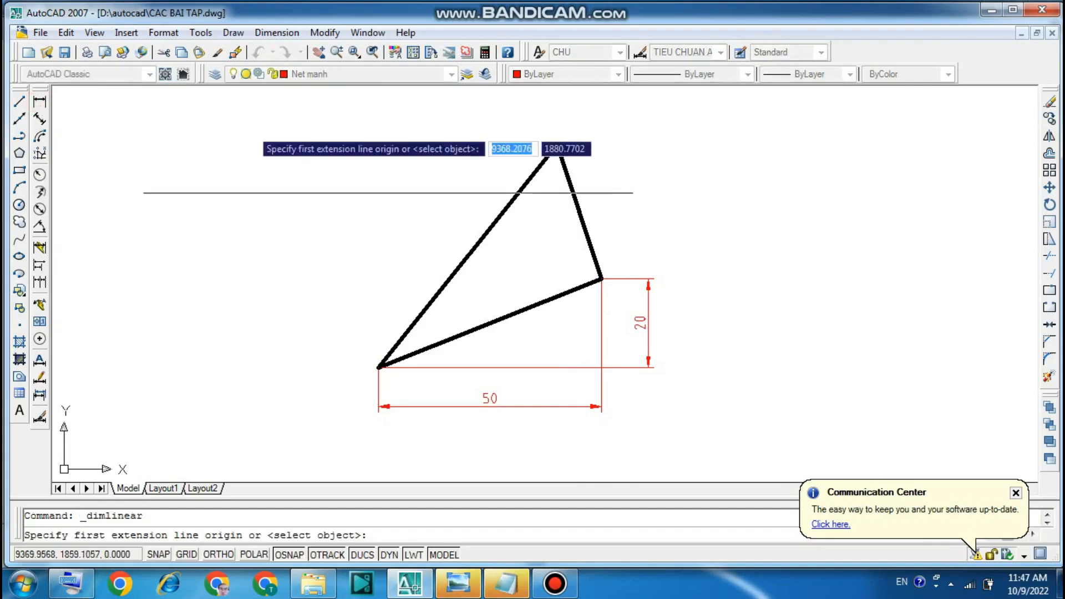
{"action": "left_click", "coordinate": [557, 146]}
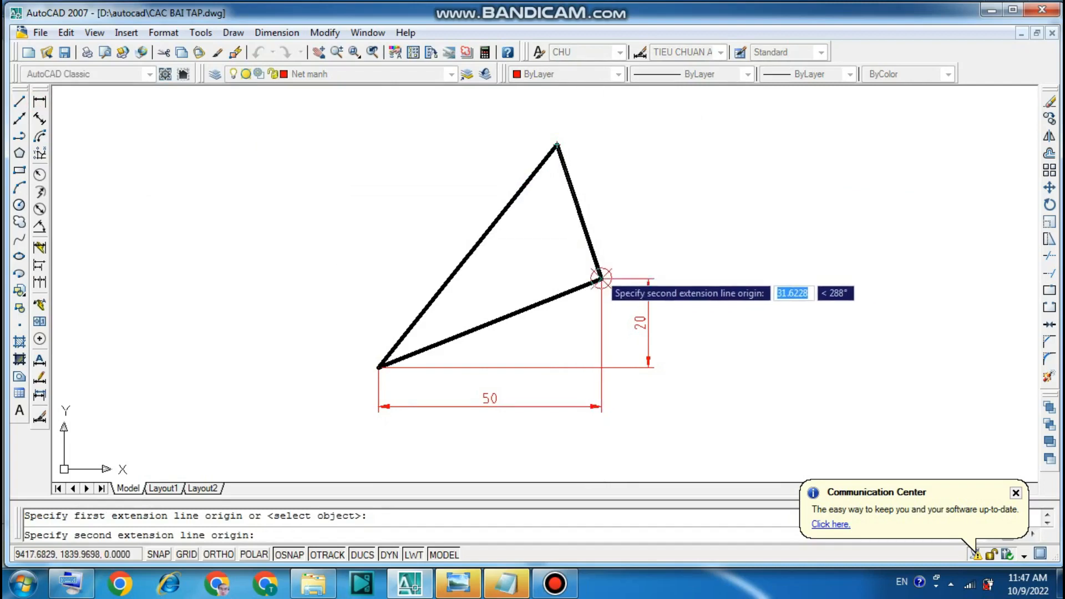
{"action": "left_click", "coordinate": [601, 279]}
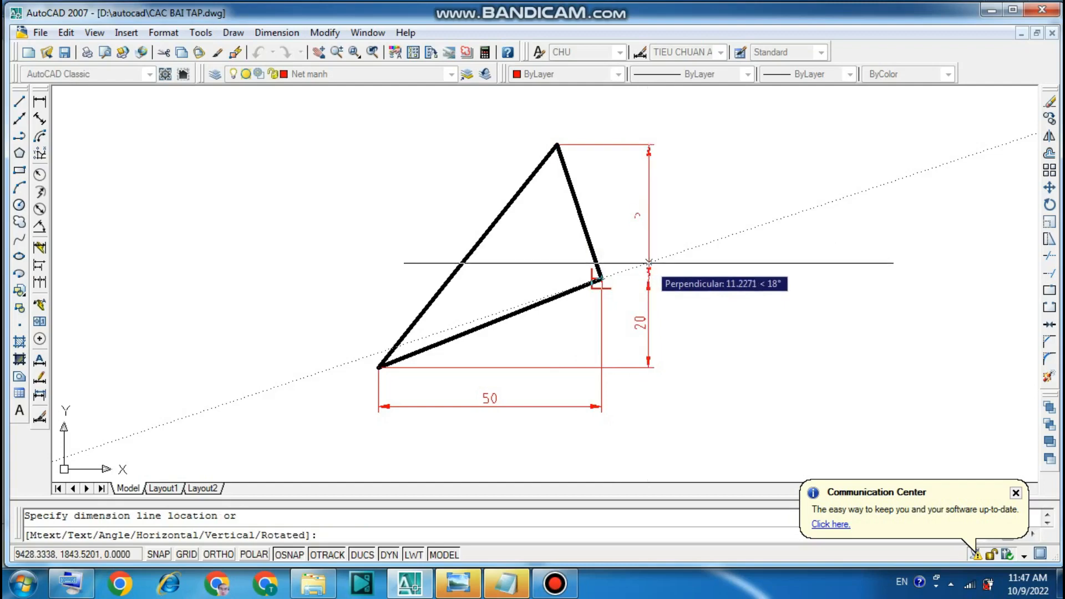
{"action": "left_click", "coordinate": [648, 264]}
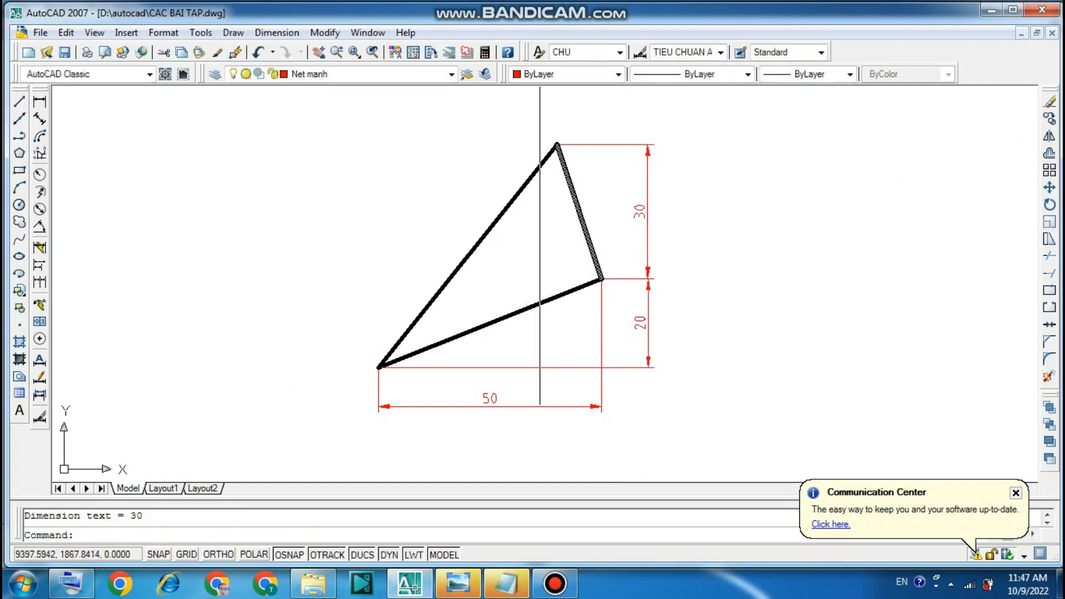
Step: Add a horizontal linear dimension between the top vertex and the right vertex, placed above the triangle
{"action": "left_click", "coordinate": [39, 104]}
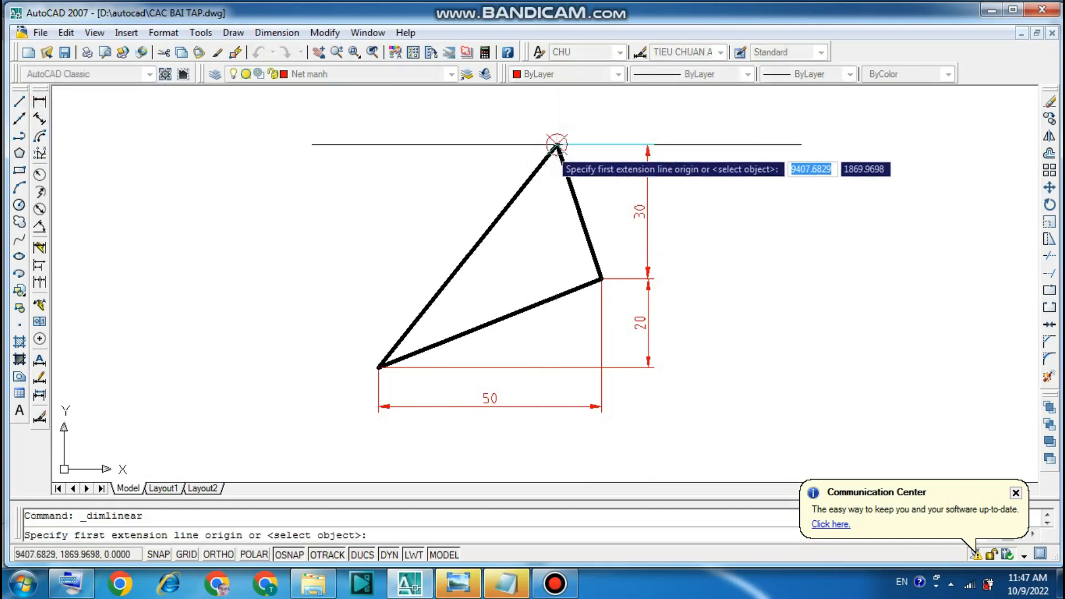
{"action": "left_click", "coordinate": [556, 146]}
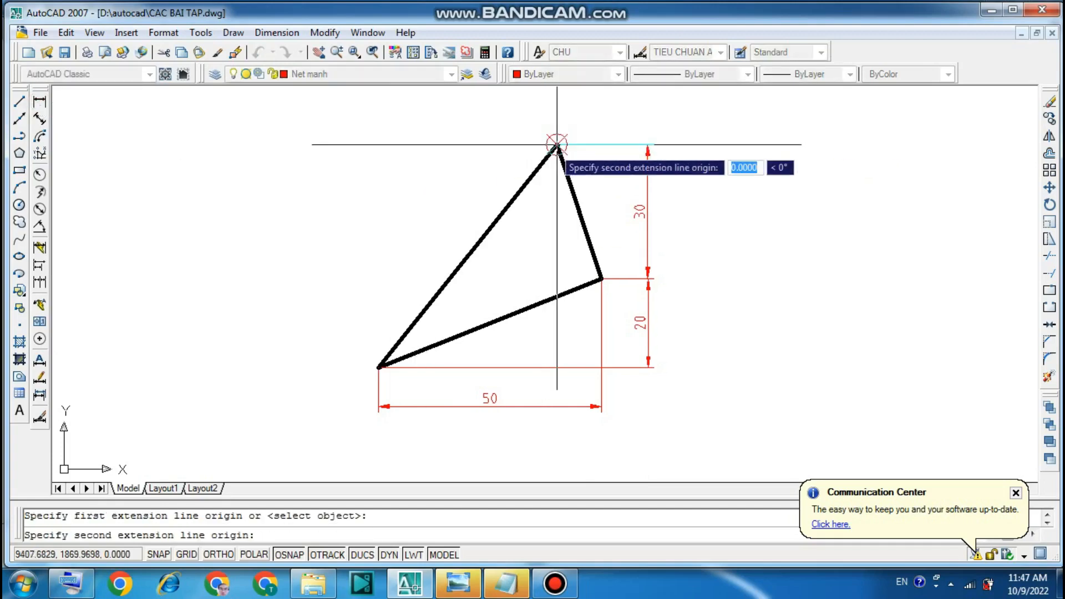
{"action": "left_click", "coordinate": [601, 278]}
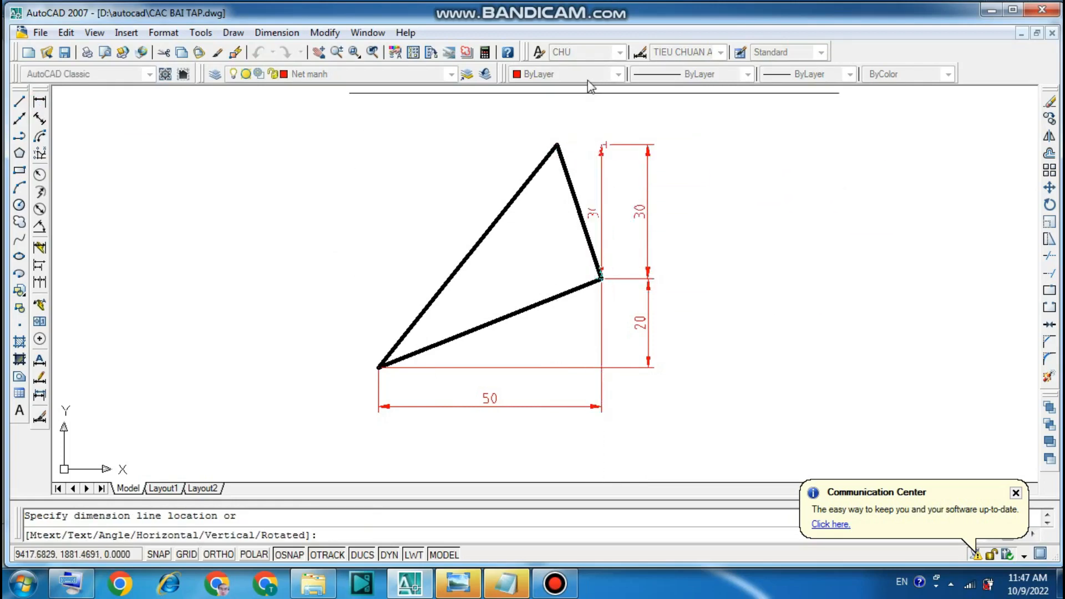
{"action": "left_click", "coordinate": [589, 114]}
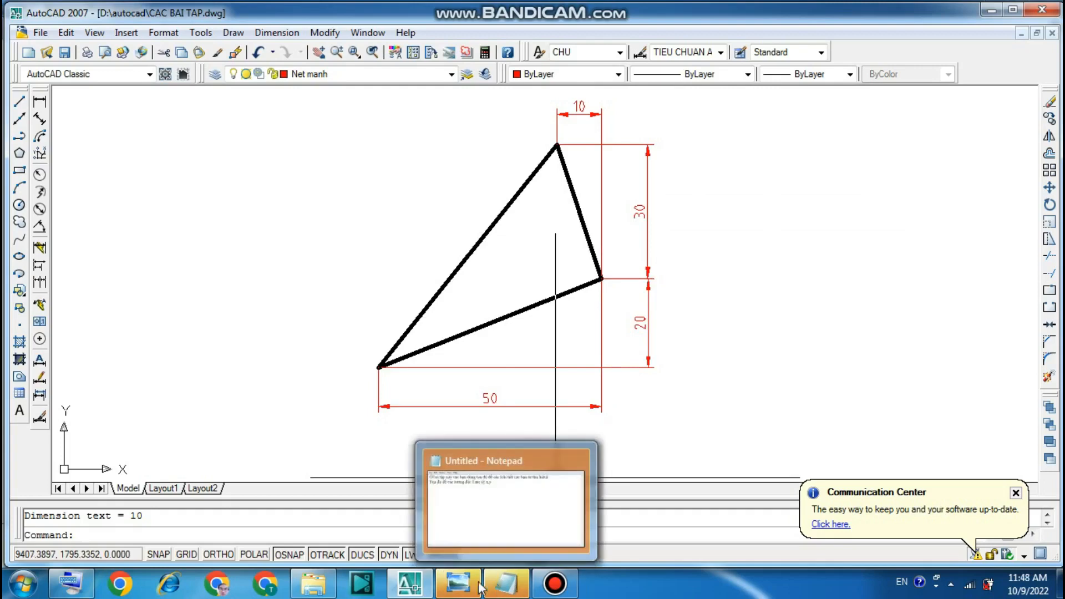
Step: Compare the dimensioned triangle with the b13 image in Windows Photo Viewer and return to the AutoCAD drawing
{"action": "left_click", "coordinate": [459, 582]}
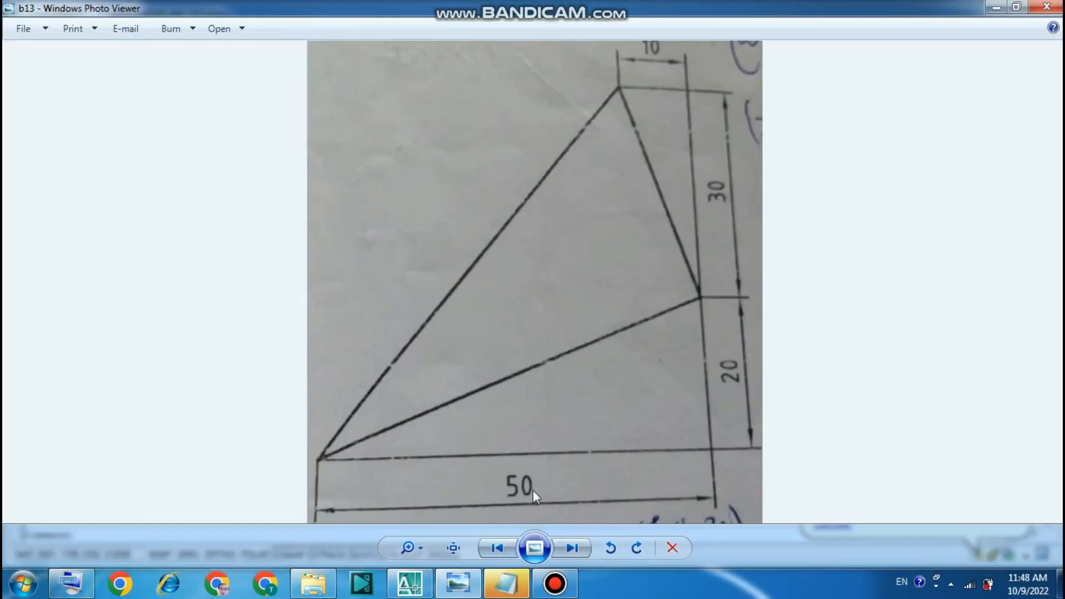
{"action": "left_click", "coordinate": [410, 583]}
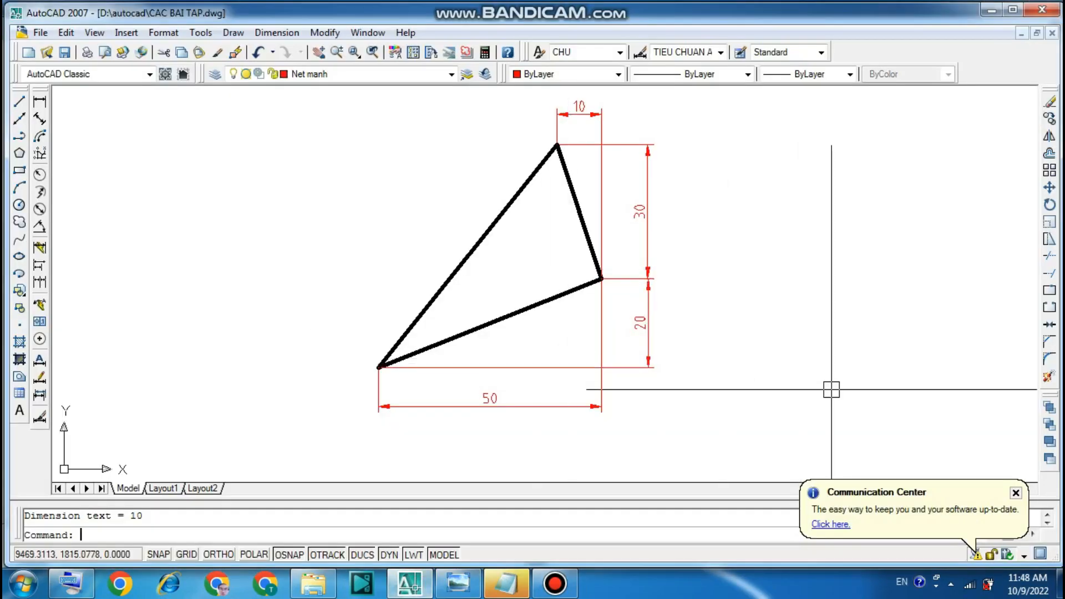
{"action": "left_click", "coordinate": [555, 583]}
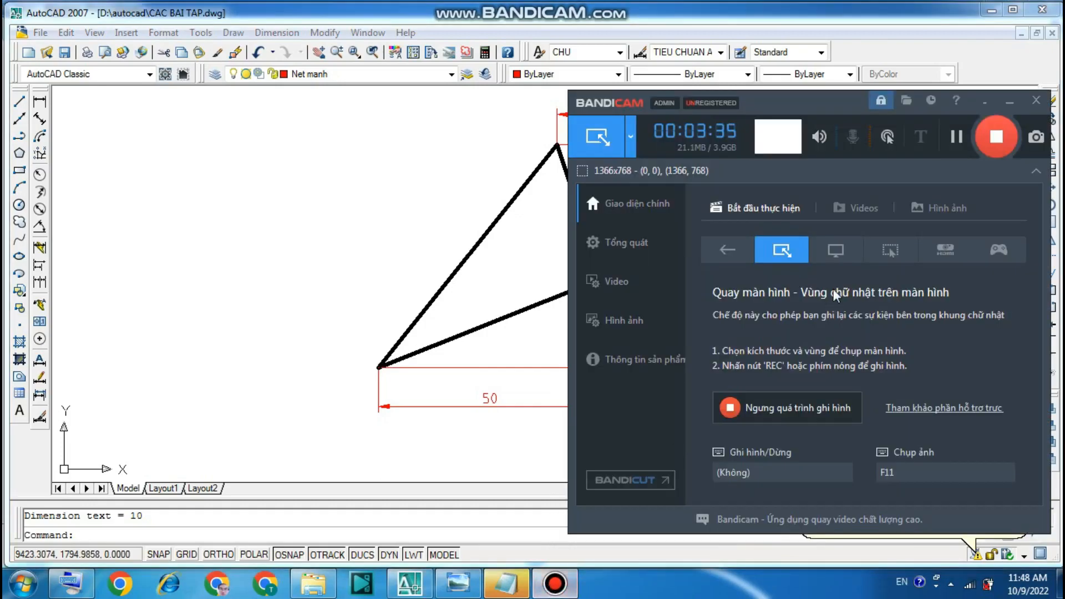